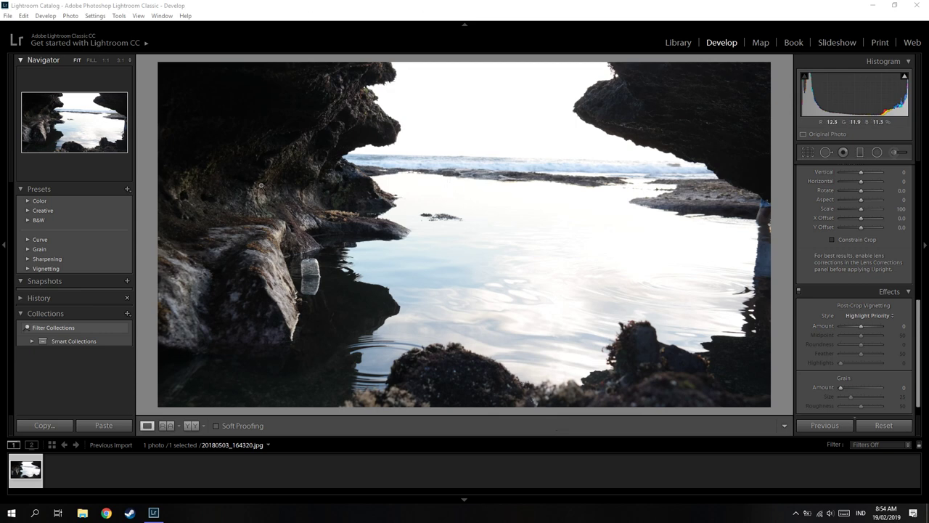
Step: Open the Import Photos and Videos dialog from the File menu
click(8, 16)
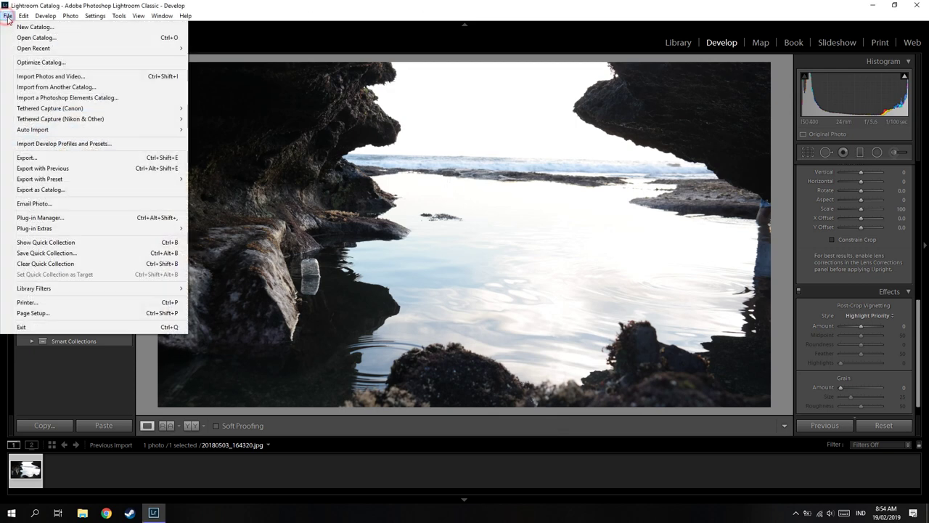
click(52, 76)
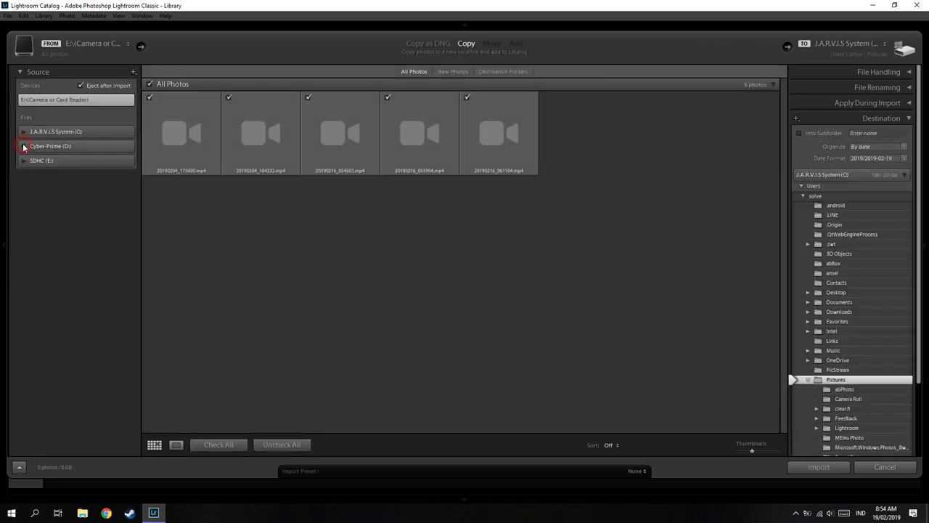
Step: Set the import source to the Bali folder under Cyber-Prime (D:) > Foto and uncheck all 398 photos
click(24, 147)
click(29, 167)
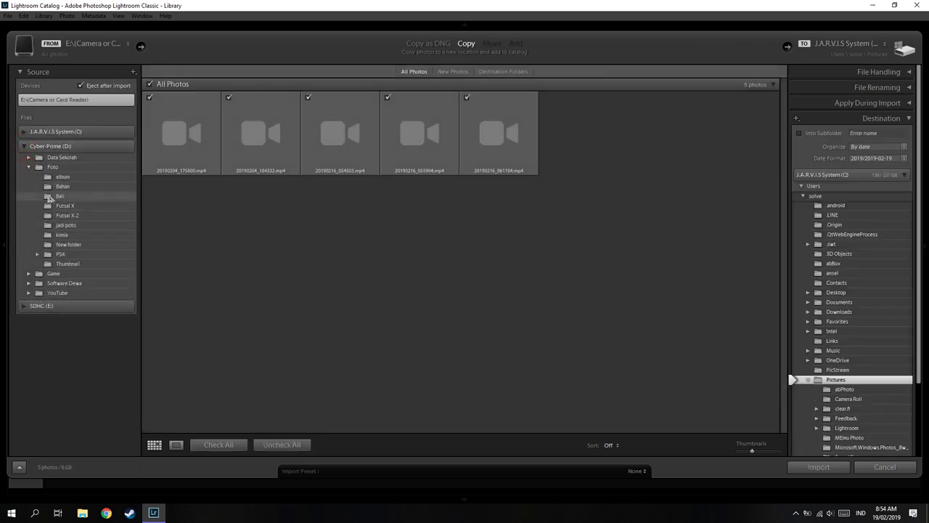
click(60, 196)
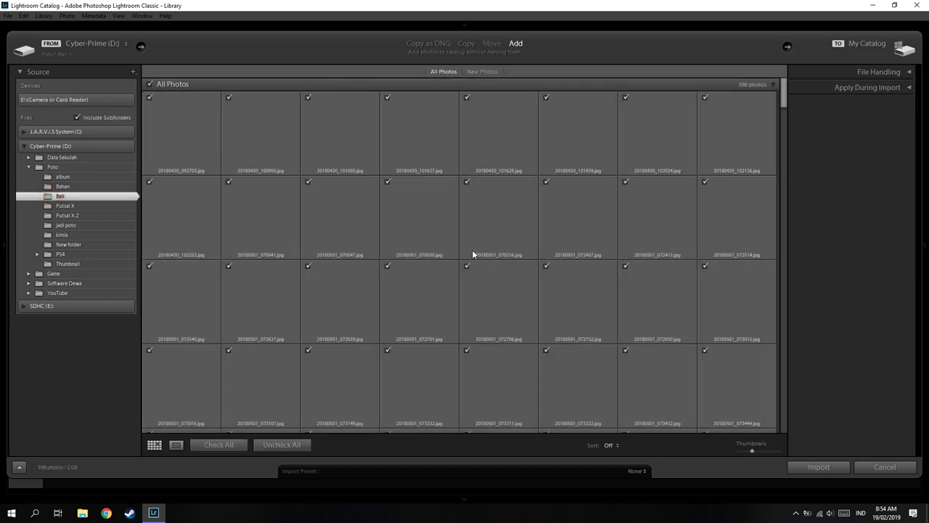
click(281, 444)
scroll(436, 279, down, 3)
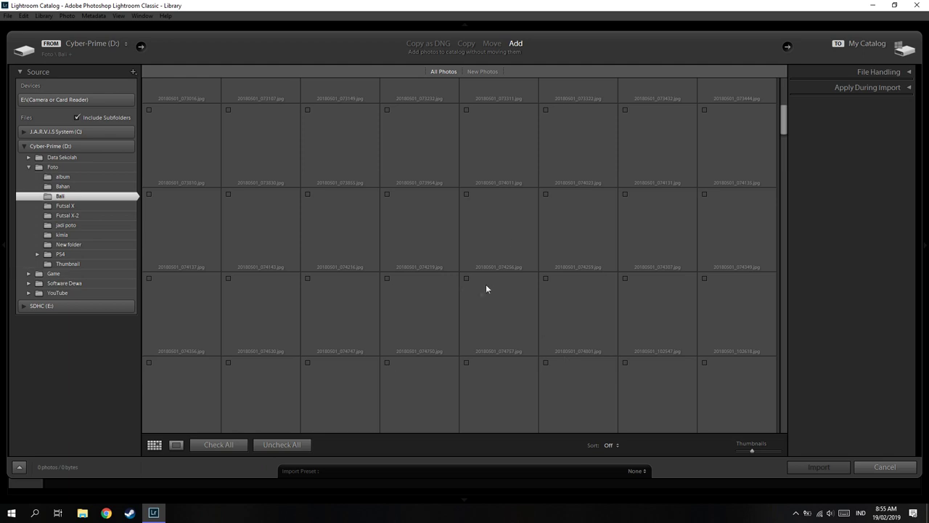
Step: Find and check only 20180503_122258.jpg in the Bali grid, then import it
scroll(508, 246, down, 2)
scroll(512, 237, down, 2)
scroll(512, 236, down, 5)
scroll(511, 230, down, 2)
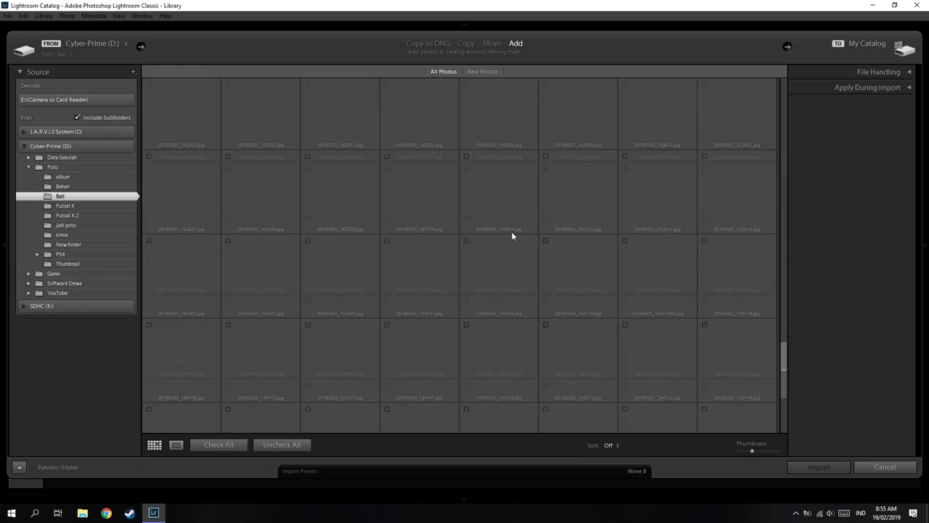
scroll(509, 226, down, 2)
scroll(507, 232, up, 5)
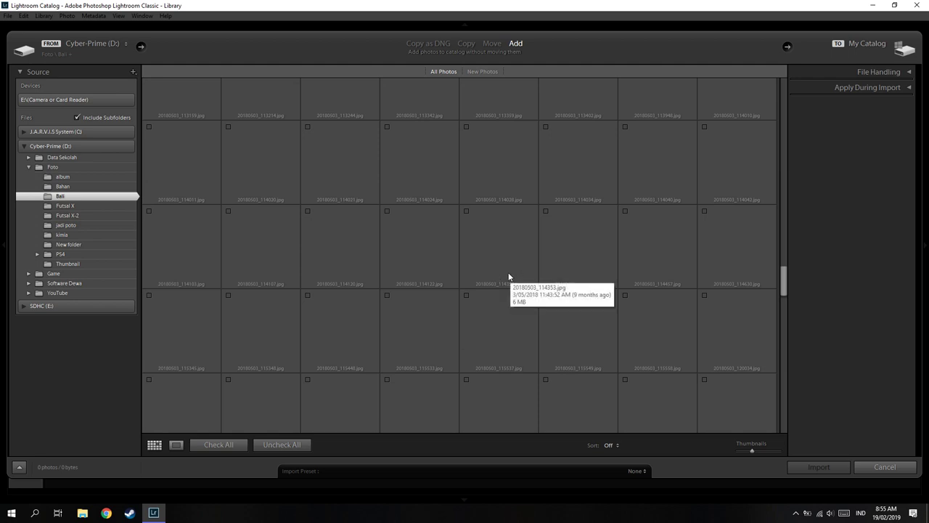
scroll(487, 252, up, 2)
scroll(487, 243, up, 3)
scroll(489, 232, up, 2)
scroll(493, 217, up, 2)
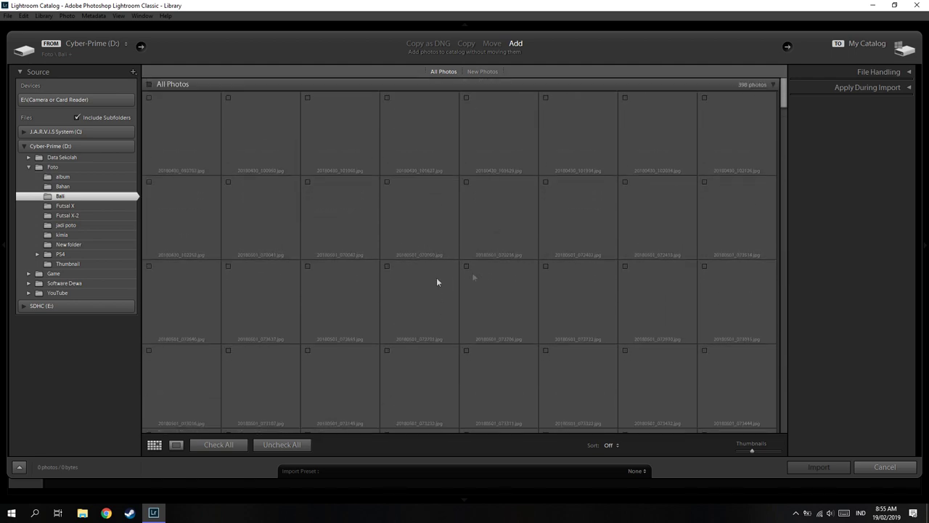
scroll(517, 294, down, 1)
scroll(534, 261, down, 3)
scroll(508, 319, down, 5)
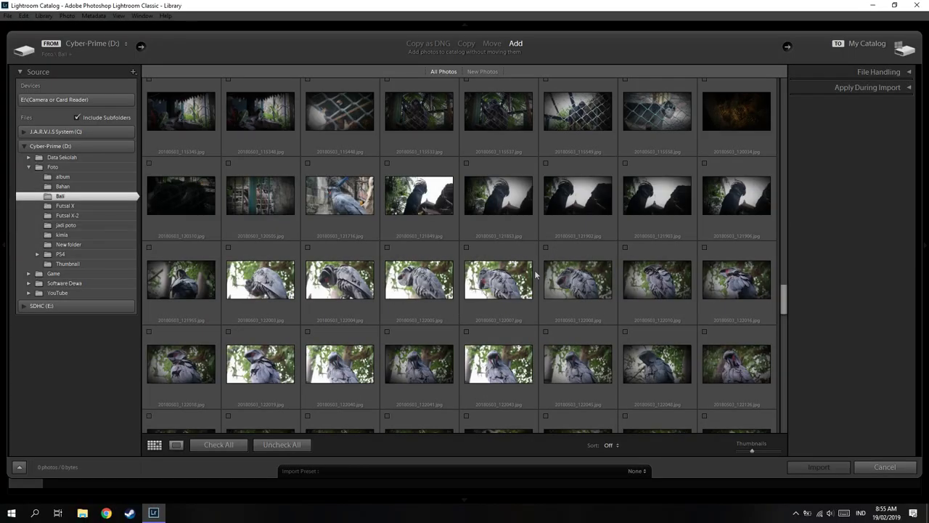
scroll(512, 321, down, 2)
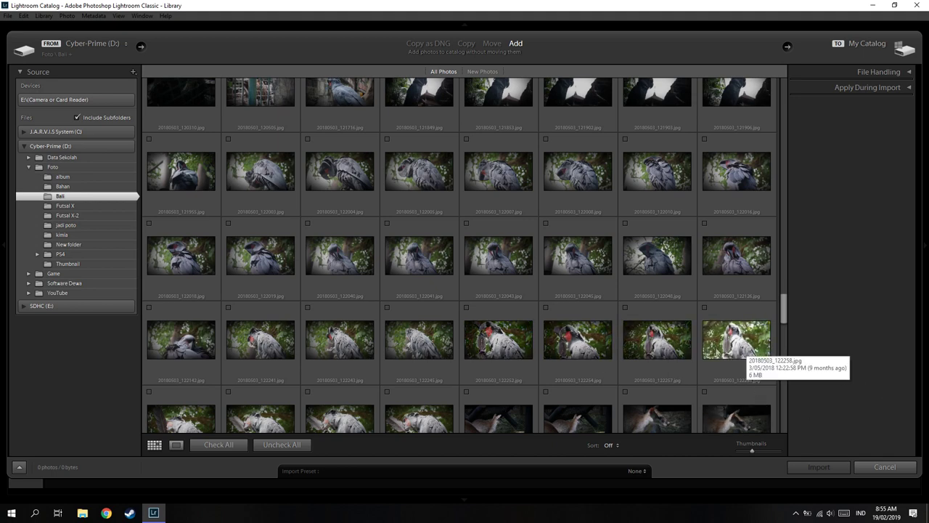
scroll(513, 355, up, 3)
scroll(513, 355, up, 3)
scroll(513, 346, up, 3)
scroll(514, 323, up, 2)
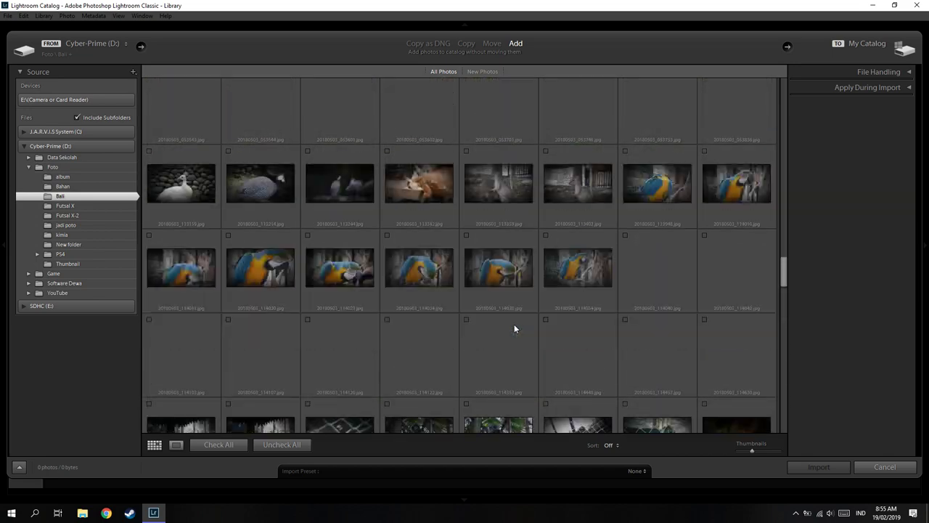
scroll(514, 323, up, 5)
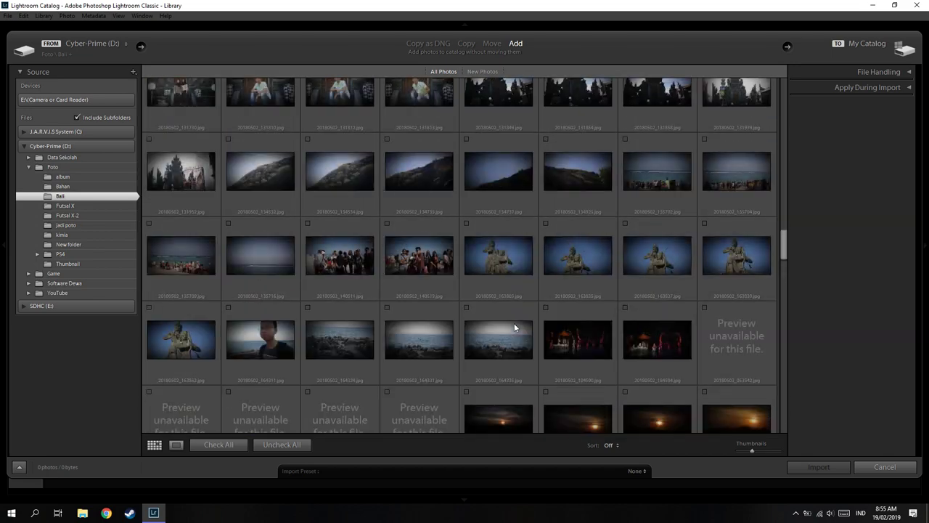
scroll(513, 325, down, 5)
scroll(514, 325, down, 3)
scroll(514, 325, down, 2)
scroll(740, 335, down, 3)
scroll(740, 335, up, 3)
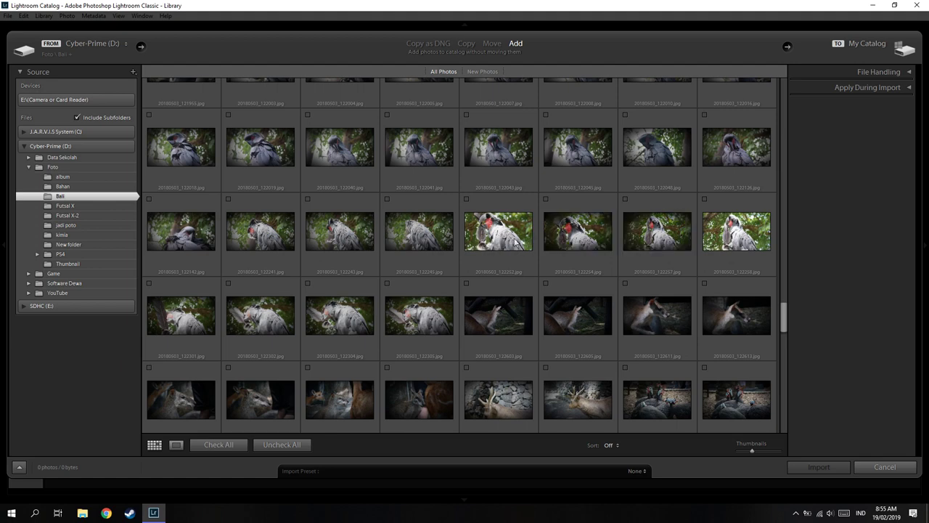
click(744, 241)
click(704, 198)
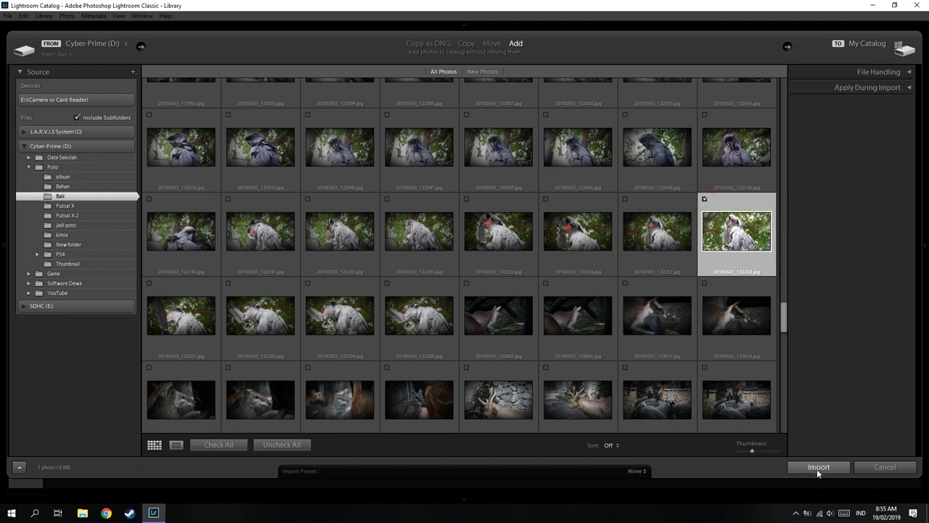
click(818, 468)
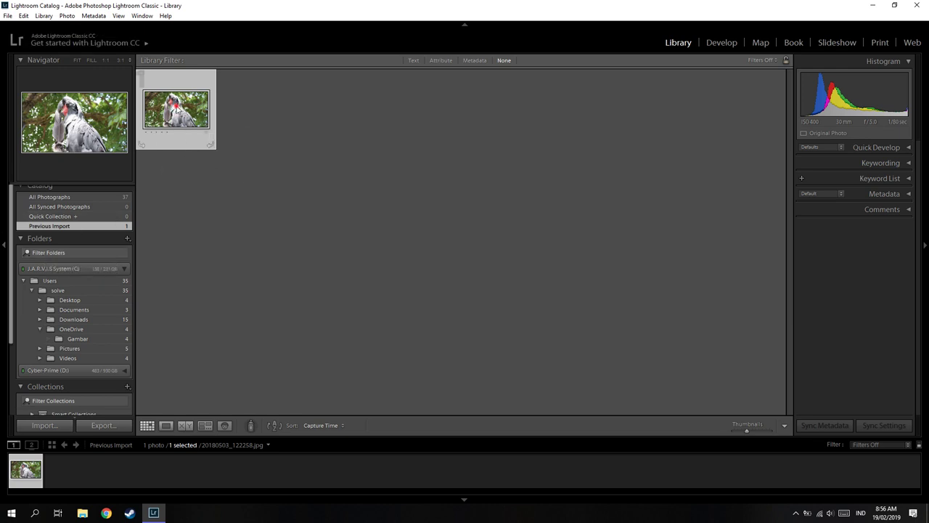
Step: View the imported cockatoo photo in Loupe and switch it to the Develop module
double_click(184, 120)
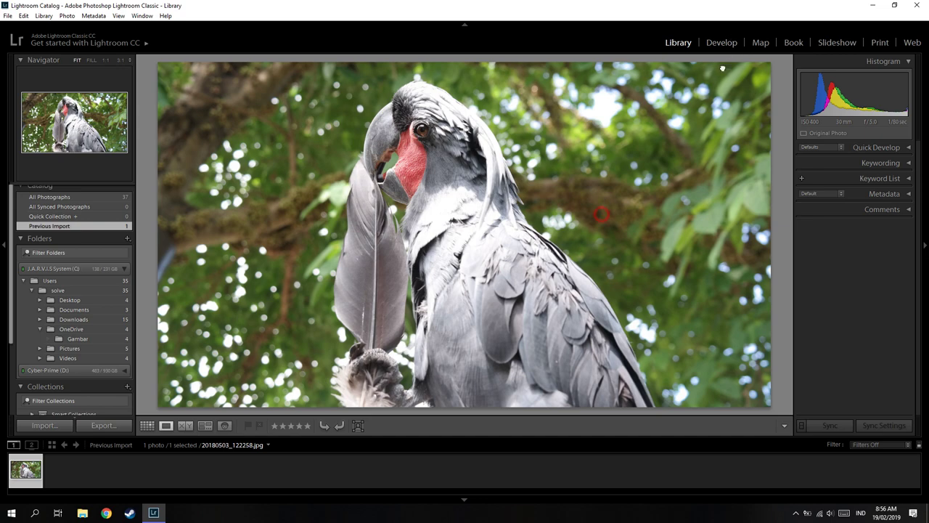
click(719, 44)
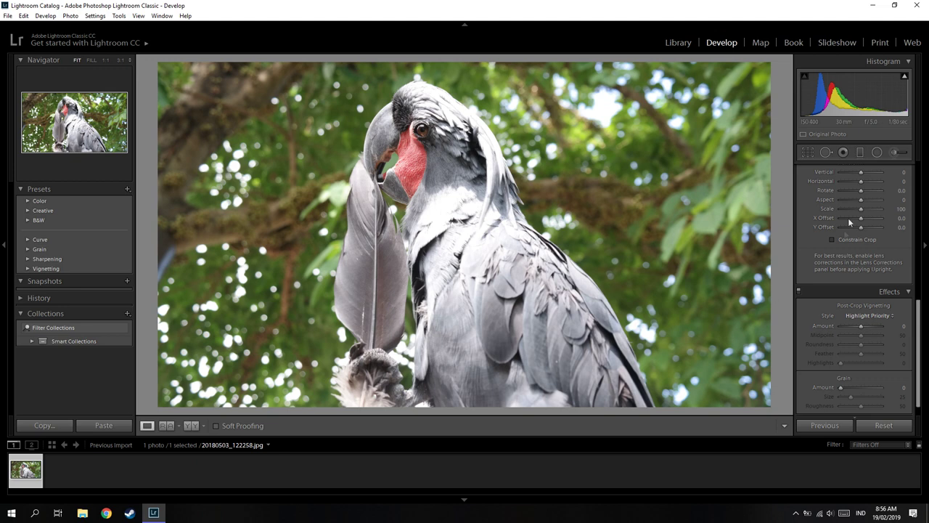
Step: Collapse the Lens Corrections and Effects panels in the Develop sidebar
scroll(866, 264, down, 1)
scroll(871, 305, up, 3)
scroll(871, 305, up, 3)
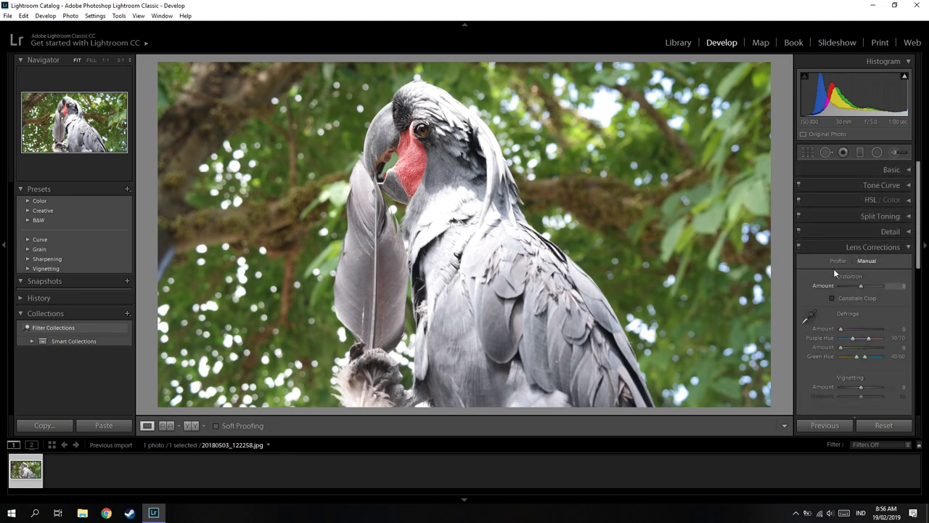
click(907, 246)
click(908, 278)
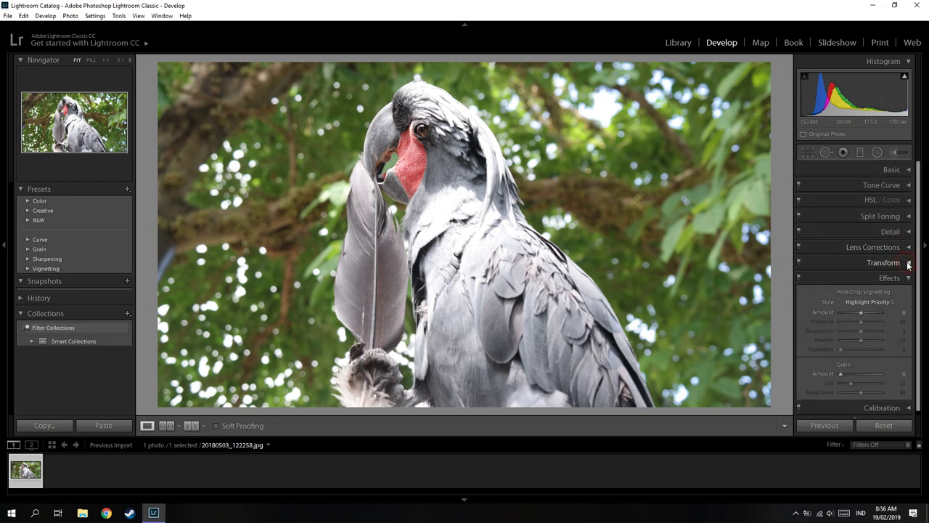
click(908, 278)
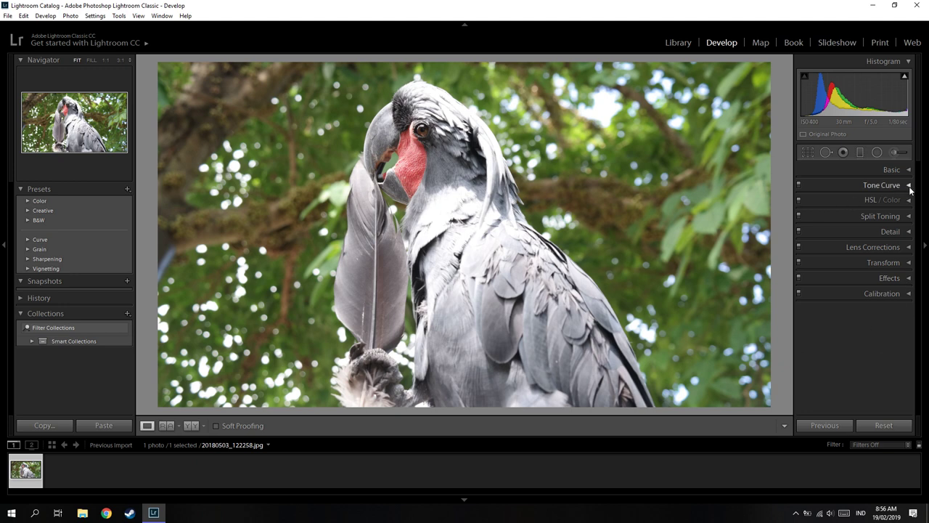
Step: Set Tone Curve Lights to −100 and Highlights to +9, then collapse the Tone Curve panel
click(909, 186)
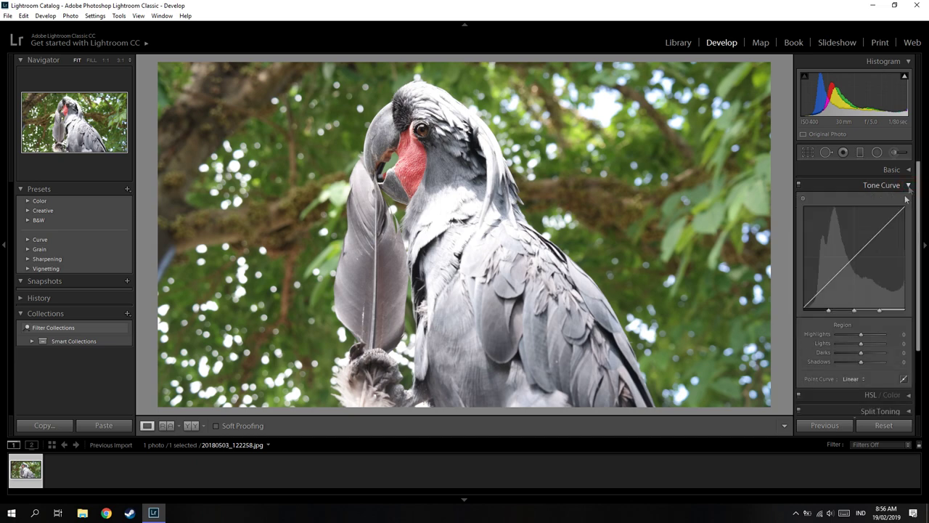
drag(866, 248, 865, 266)
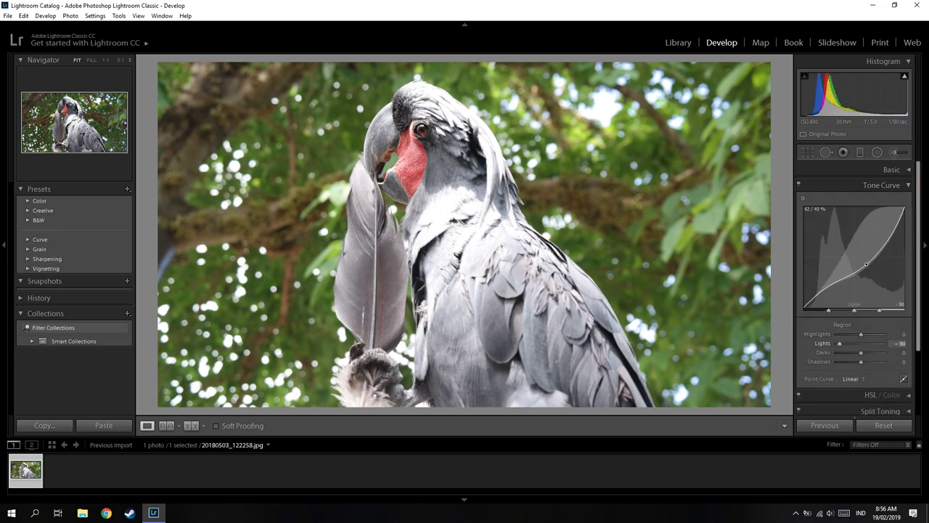
drag(865, 266, 866, 255)
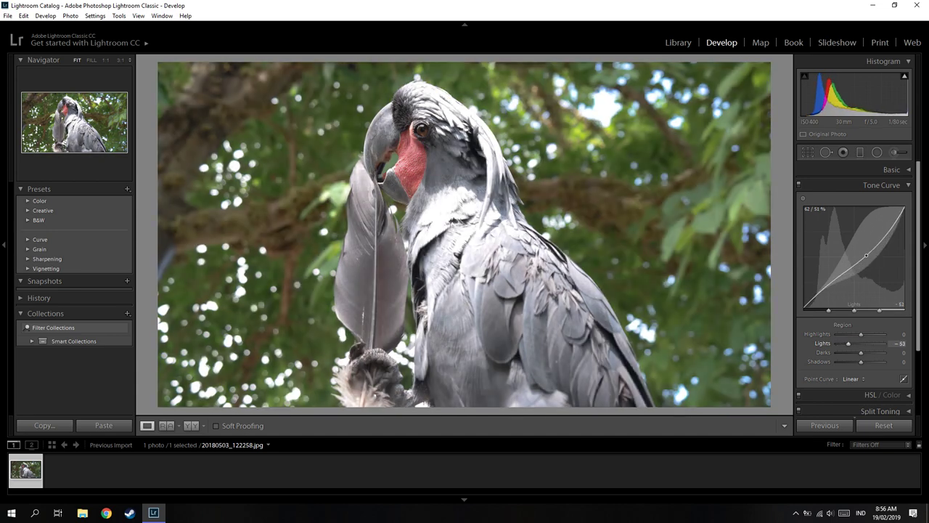
drag(865, 255, 865, 267)
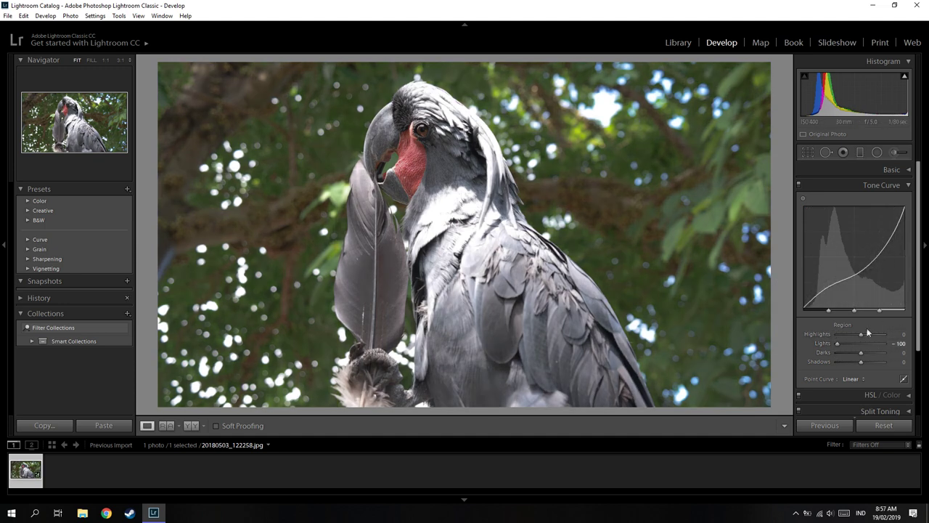
scroll(864, 336, down, 1)
drag(861, 313, 869, 319)
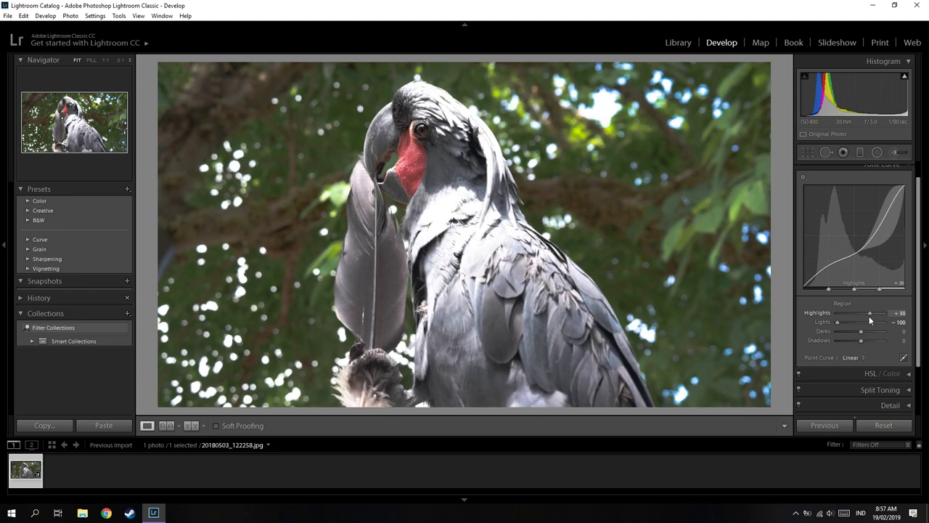
drag(869, 321, 862, 313)
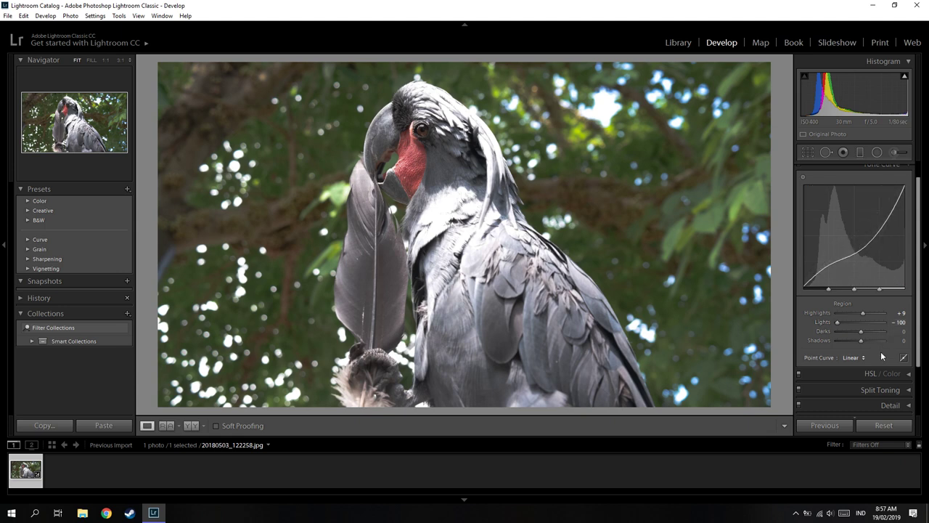
scroll(867, 278, down, 1)
scroll(882, 272, down, 1)
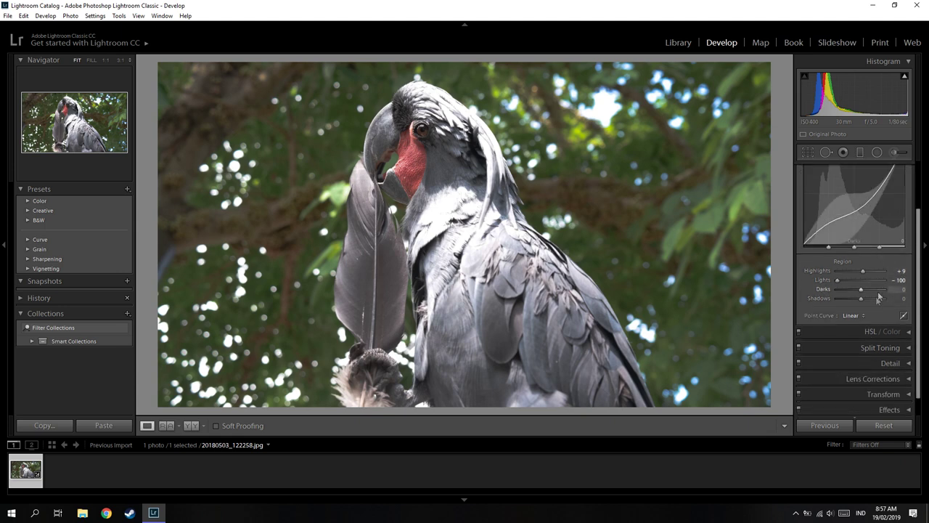
scroll(888, 276, up, 1)
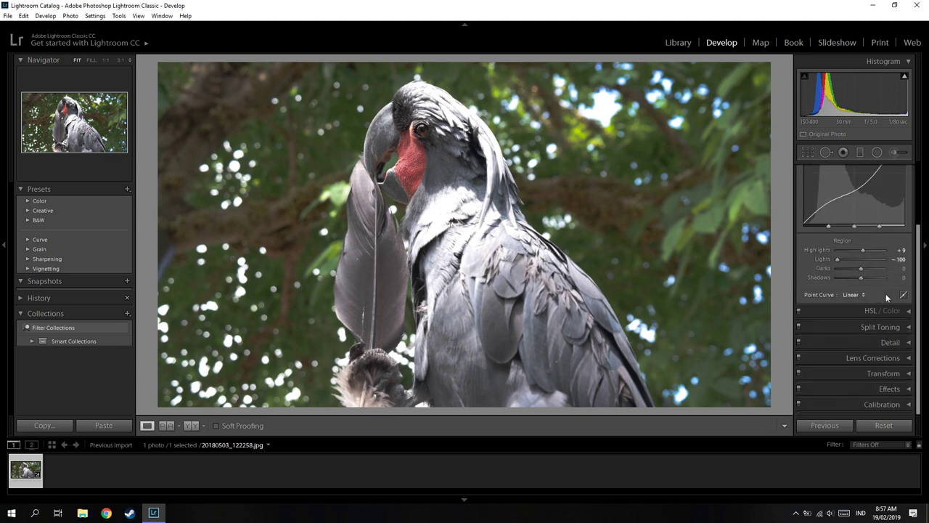
scroll(903, 218, up, 2)
click(909, 186)
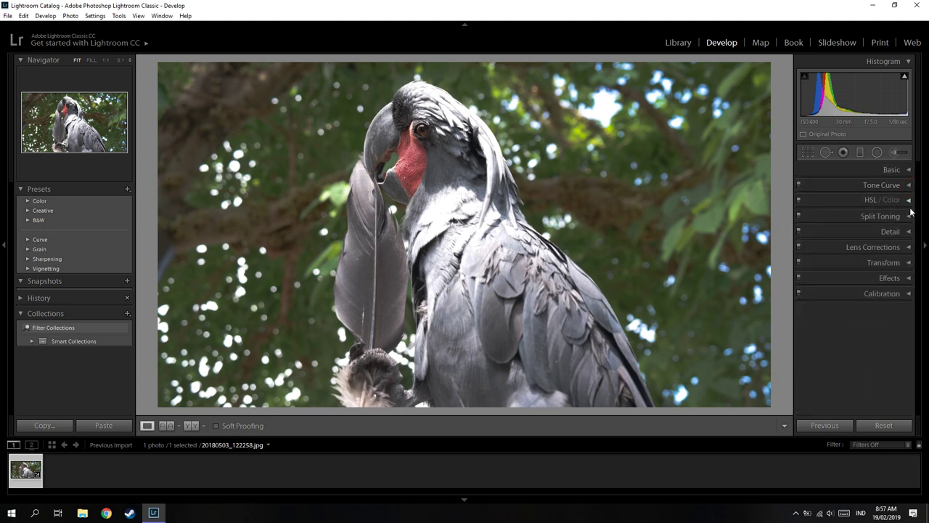
Step: In Basic, try cooler Temp values, undo back to As Shot, and lower Exposure to −0.60
click(909, 169)
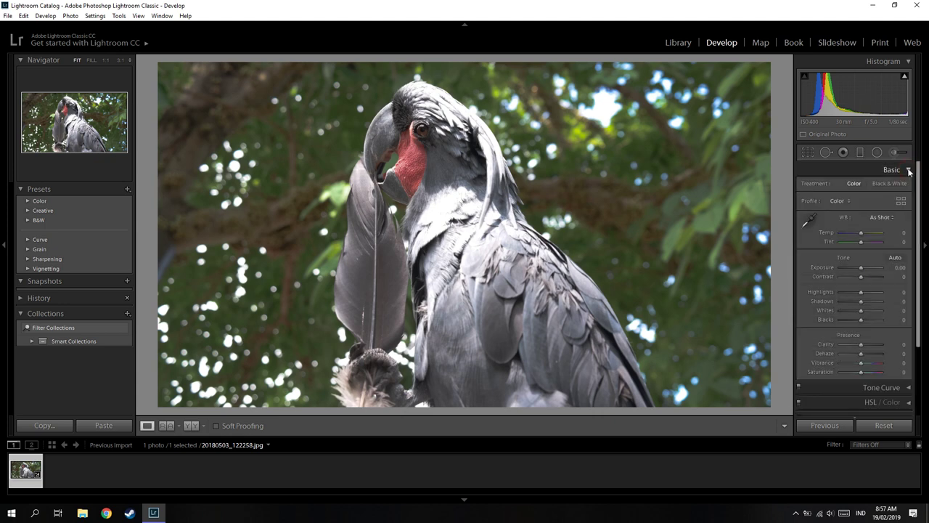
scroll(876, 276, down, 2)
scroll(876, 305, up, 2)
scroll(882, 356, down, 3)
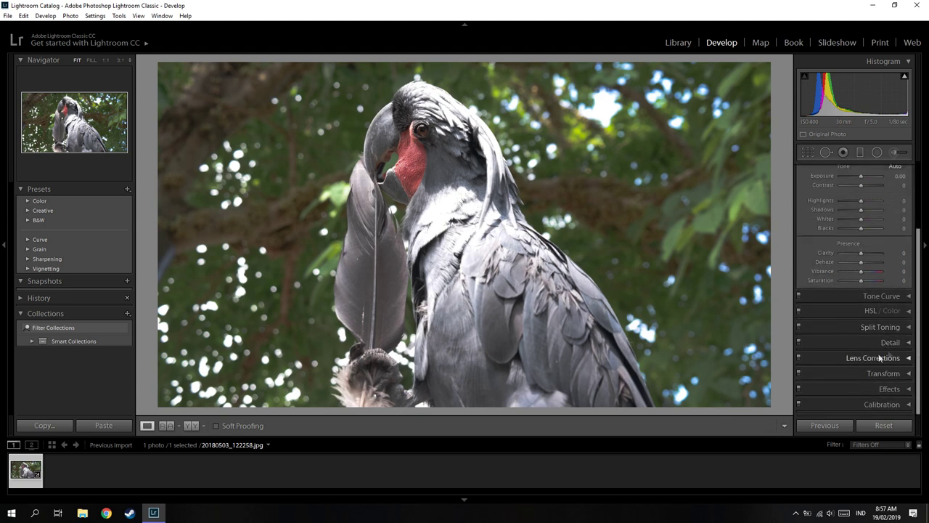
scroll(874, 294, up, 3)
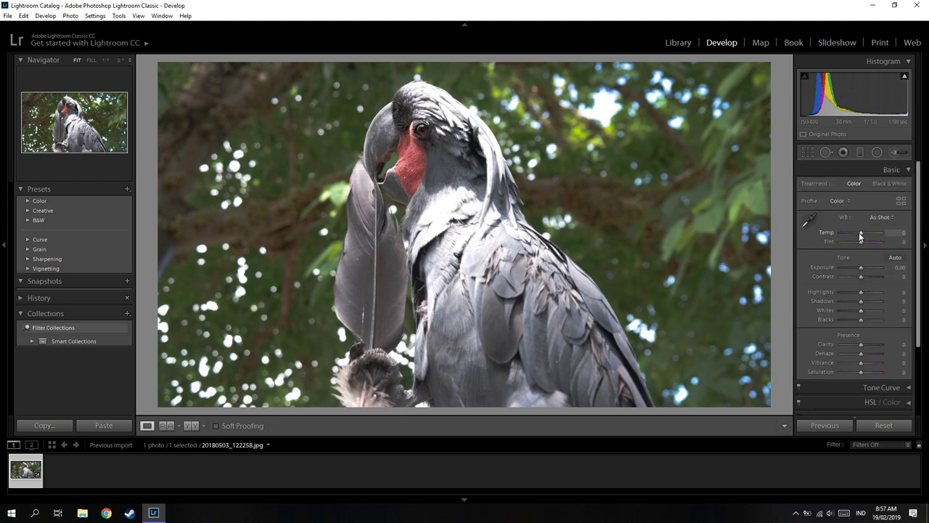
mouse_move(861, 235)
mouse_down()
mouse_move(845, 239)
mouse_move(876, 242)
mouse_move(847, 245)
mouse_move(870, 245)
mouse_up()
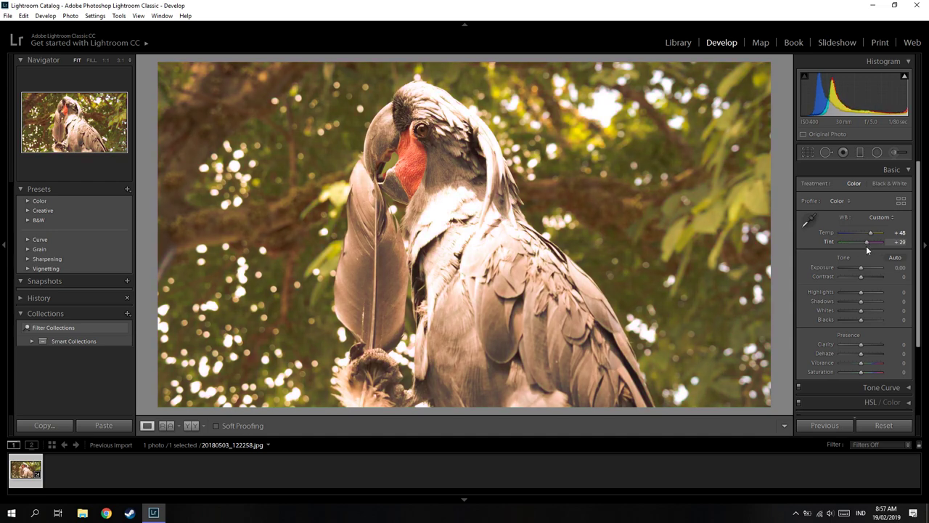
drag(870, 233, 858, 234)
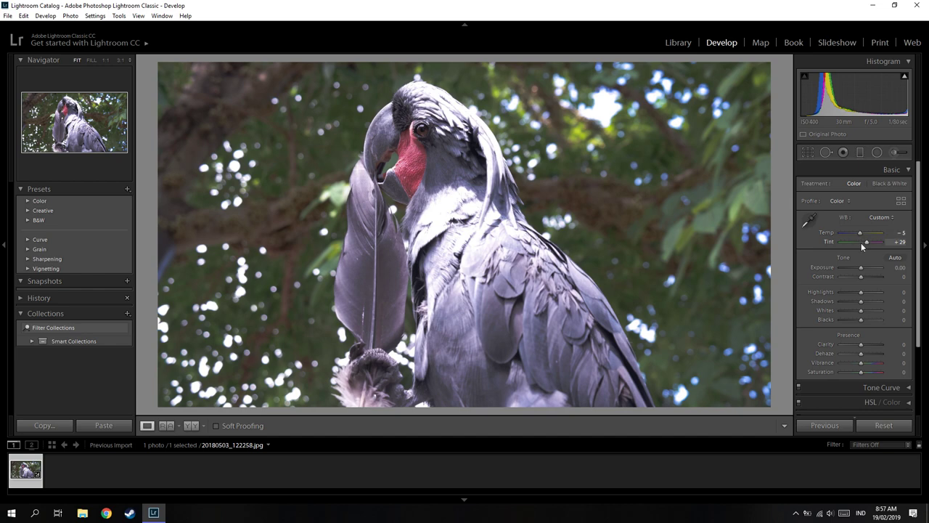
key(ctrl+z)
key(ctrl+z)
key(ctrl+z)
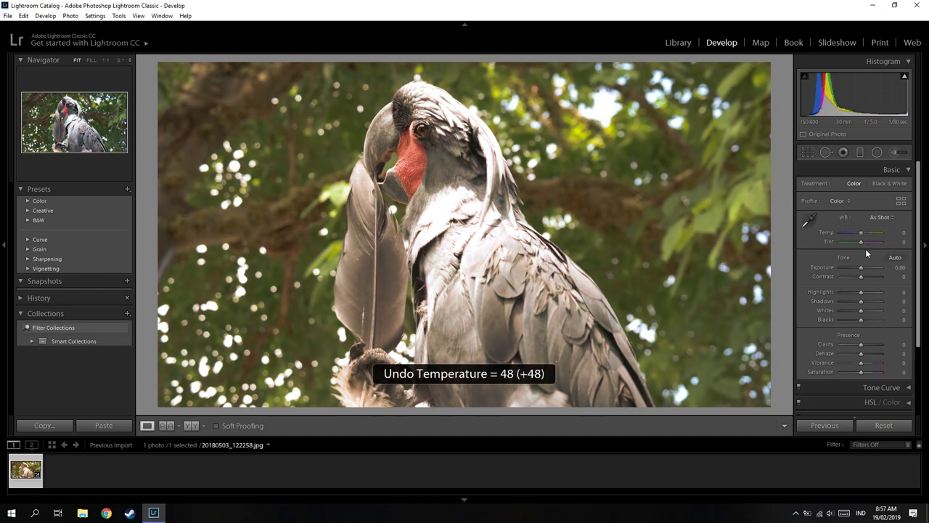
drag(863, 269, 858, 267)
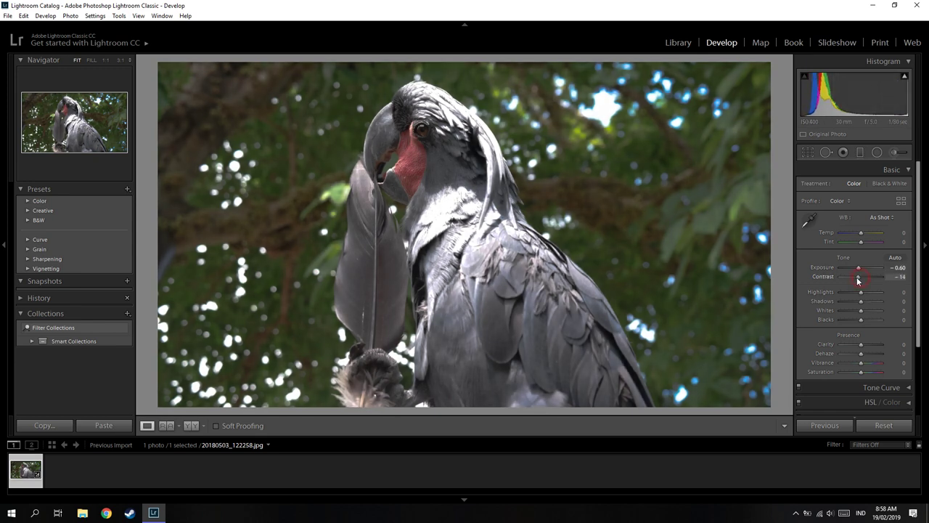
Step: Set Contrast −19, Highlights +29, Shadows −100, Whites −52 and Blacks −24 in Basic
mouse_move(848, 277)
mouse_down()
mouse_move(889, 280)
mouse_move(857, 285)
mouse_up()
drag(860, 291, 857, 295)
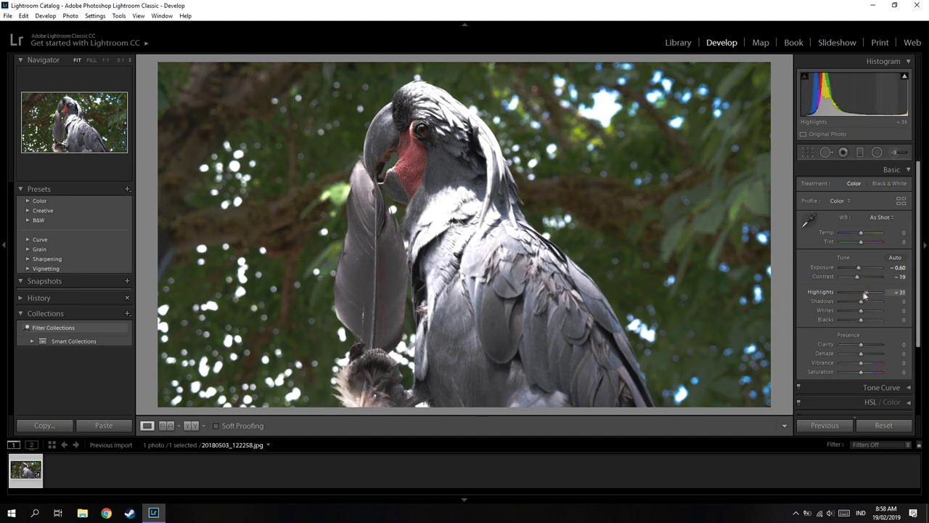
drag(857, 296, 855, 292)
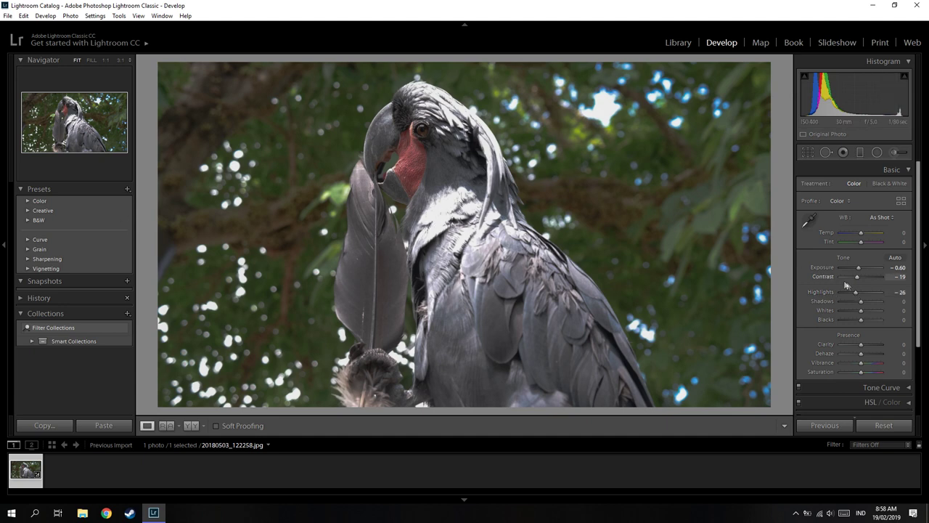
mouse_move(862, 305)
mouse_down()
mouse_move(875, 306)
mouse_move(850, 304)
mouse_up()
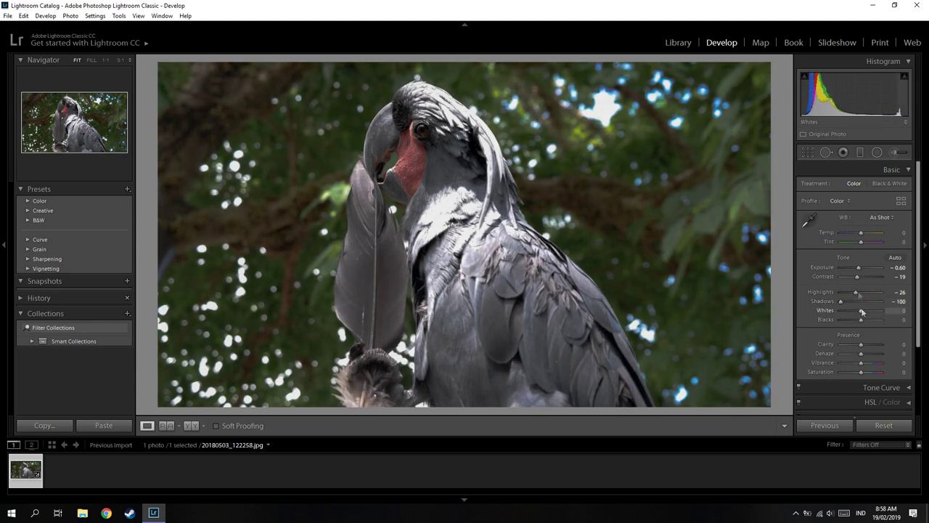
drag(855, 292, 887, 295)
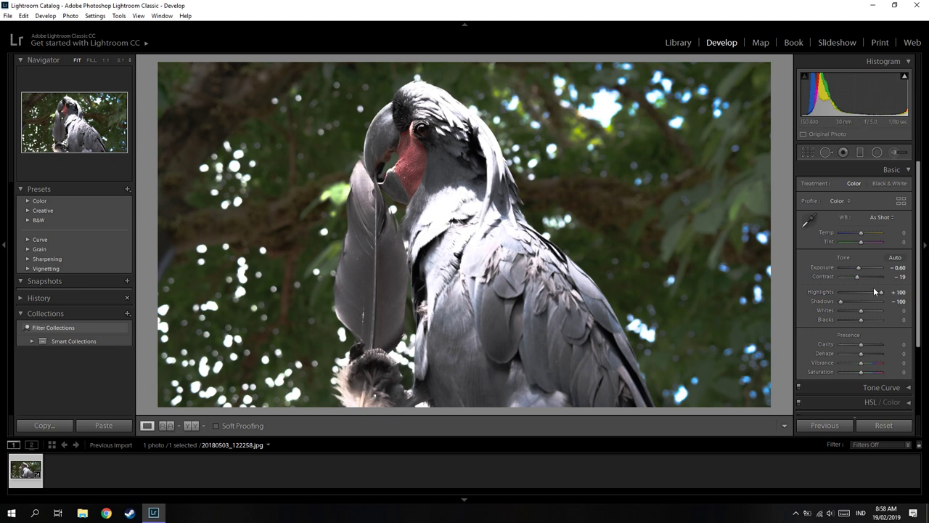
drag(881, 293, 865, 297)
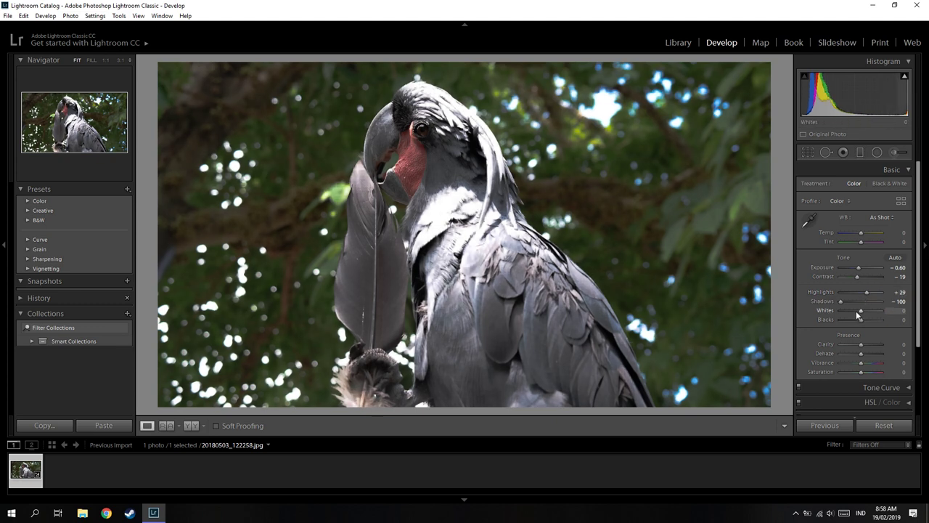
mouse_move(860, 311)
mouse_down()
mouse_move(842, 312)
mouse_move(889, 318)
mouse_move(841, 321)
mouse_move(856, 325)
mouse_up()
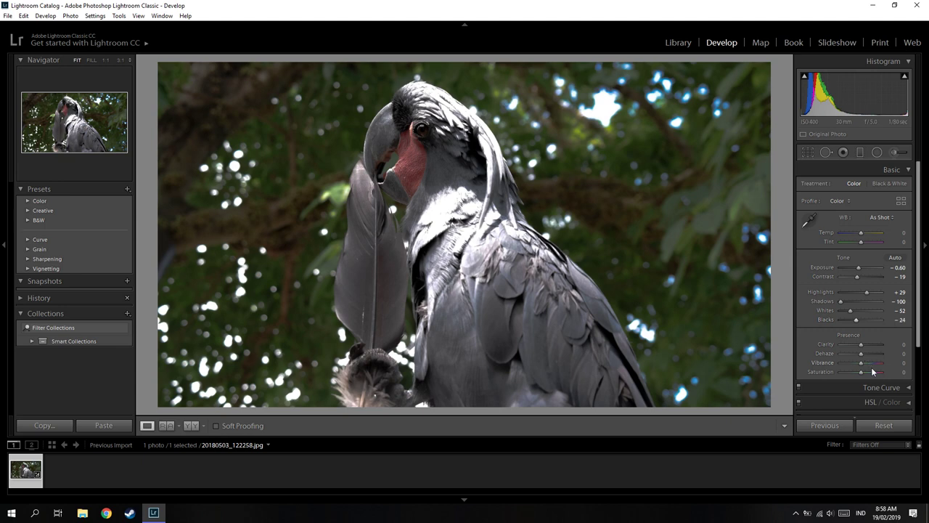
Step: Set Presence to Clarity +40, Dehaze +52, Vibrance +60 and Saturation +71
drag(860, 348, 871, 351)
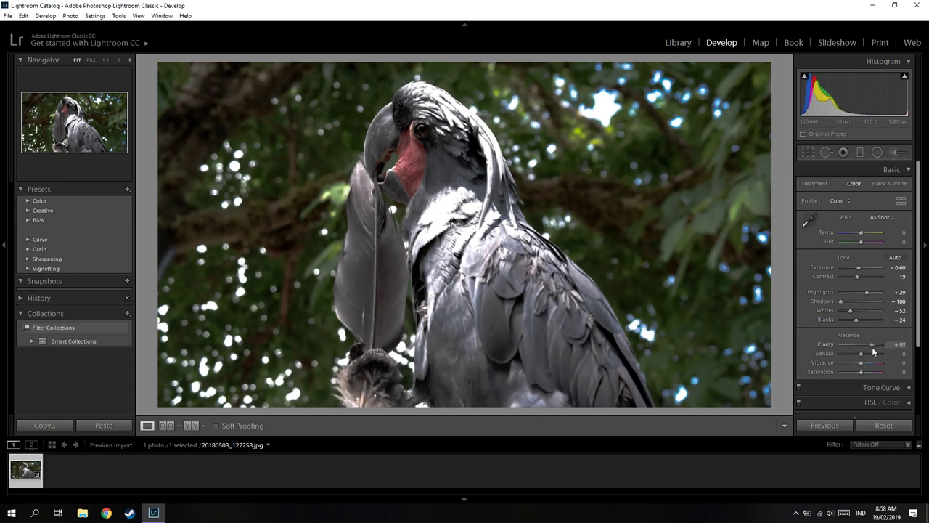
drag(860, 358, 871, 359)
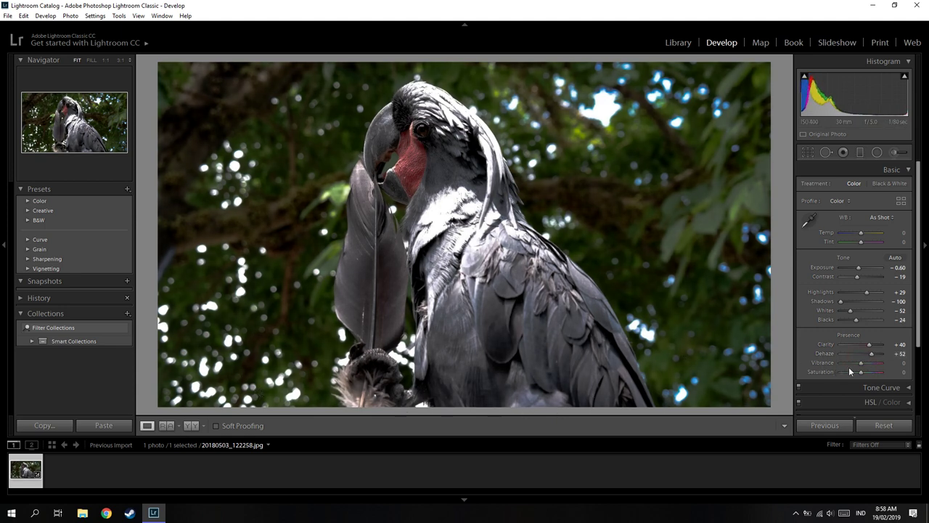
drag(861, 365, 879, 373)
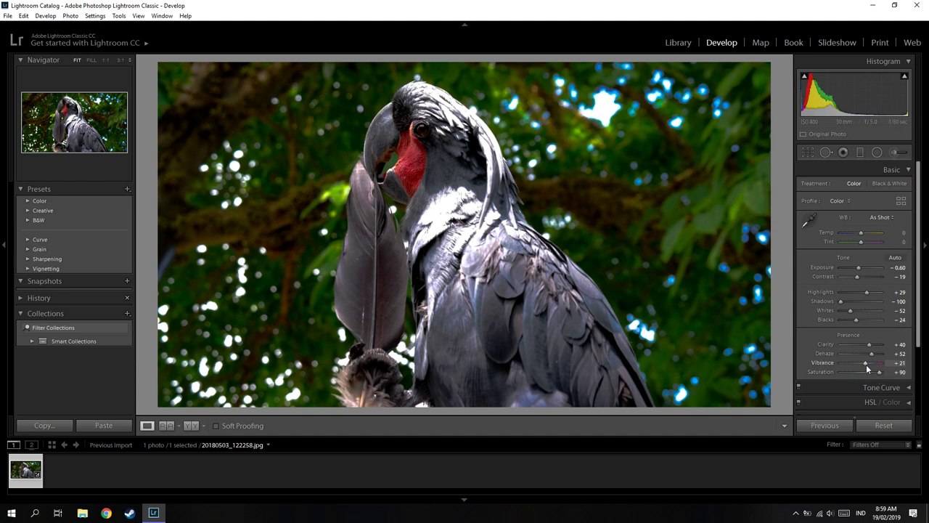
drag(866, 362, 872, 362)
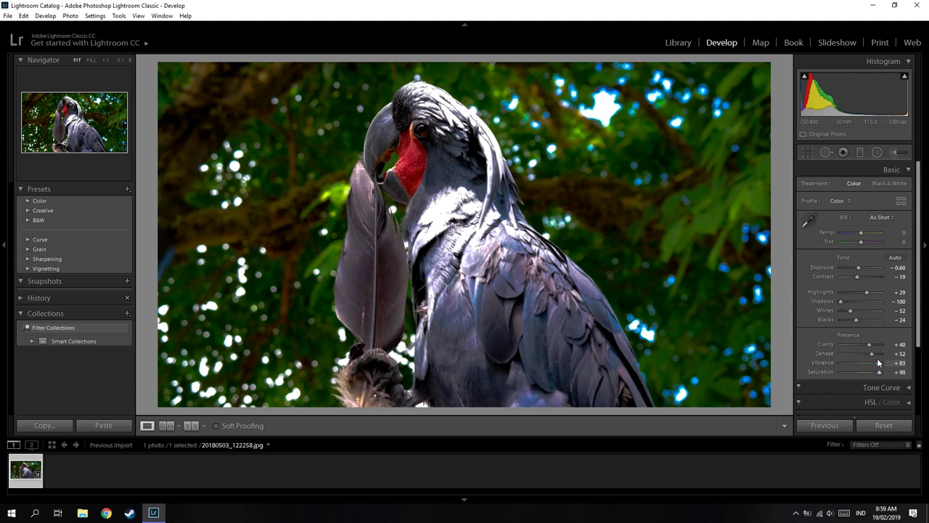
drag(877, 362, 874, 363)
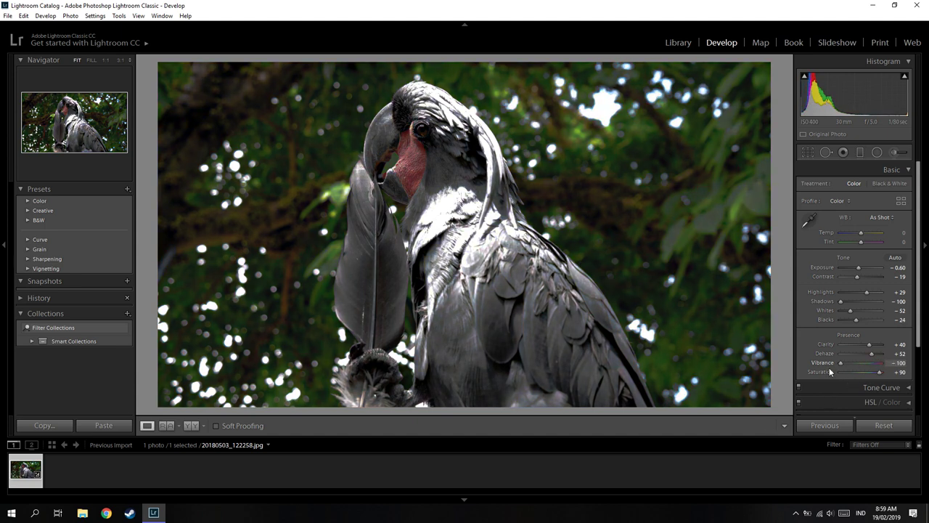
drag(879, 373, 845, 368)
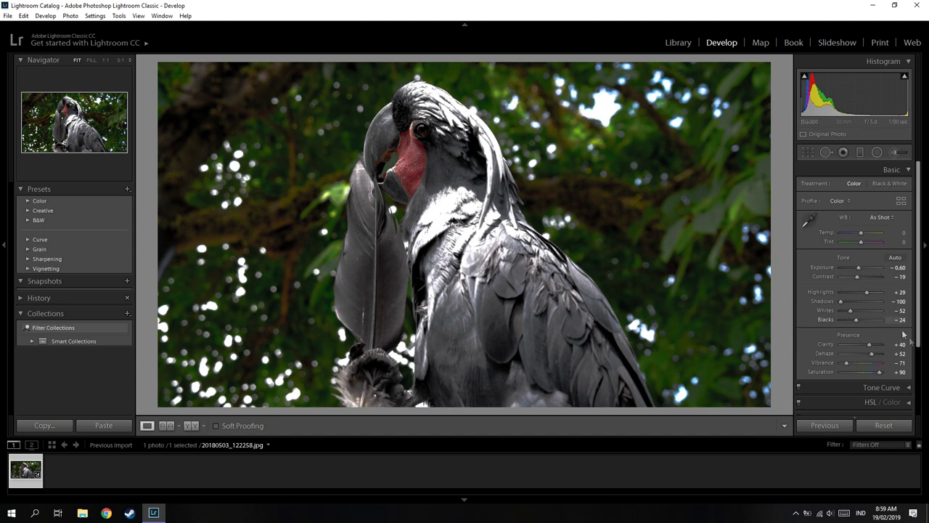
mouse_move(847, 363)
mouse_down()
mouse_move(884, 365)
mouse_move(876, 368)
mouse_up()
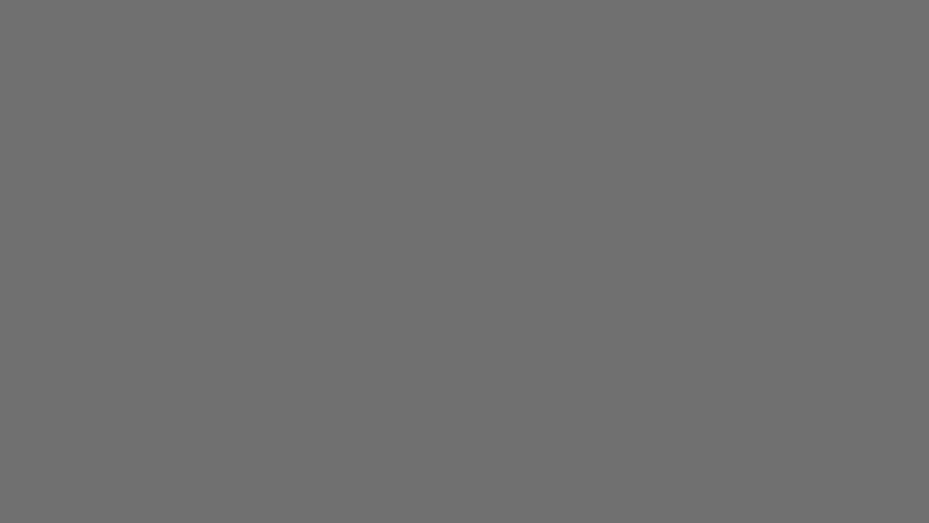
Step: Collapse the Basic panel in the Develop sidebar
scroll(893, 320, down, 3)
scroll(900, 304, up, 3)
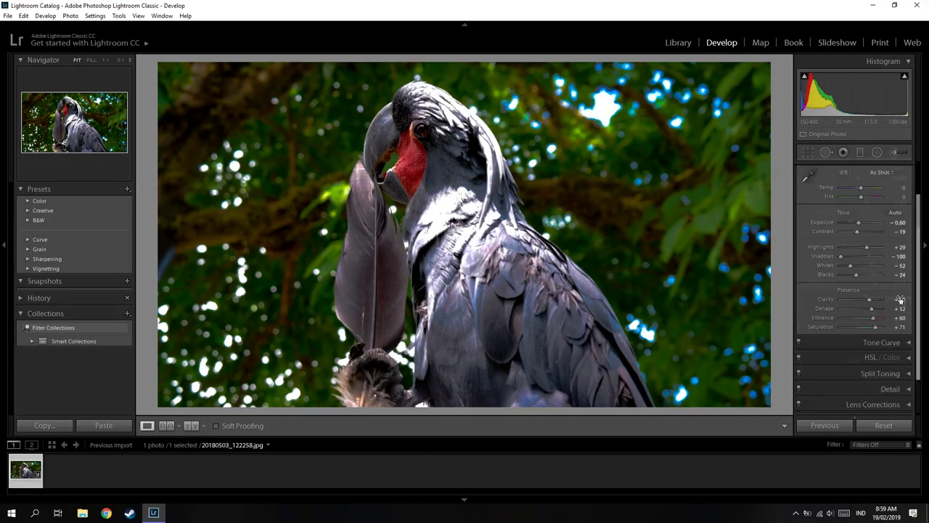
click(907, 170)
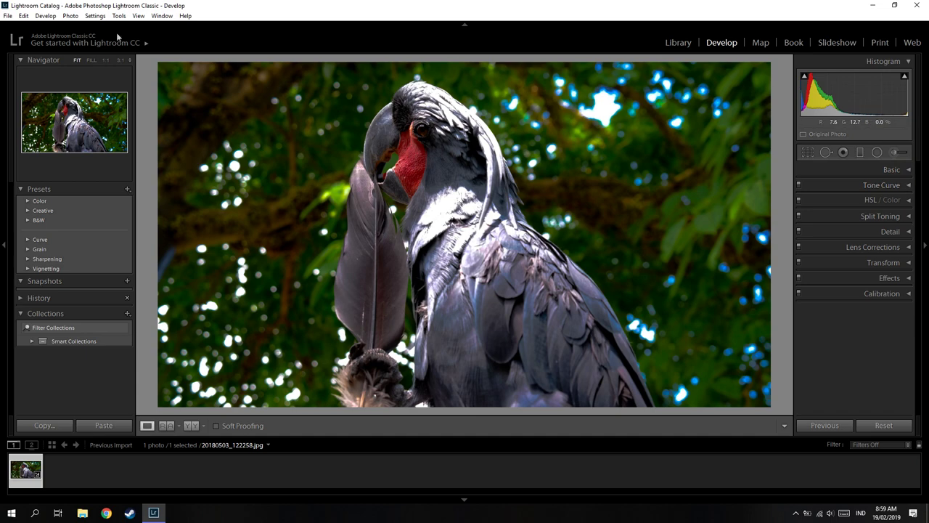
Step: Export the edited photo into a burung1 subfolder under D:\Foto, then show the edit History
click(7, 16)
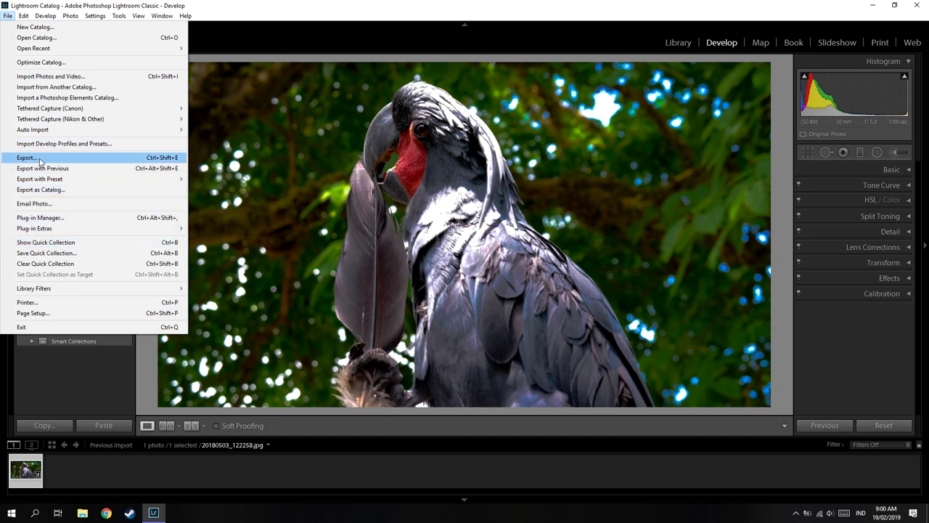
click(39, 159)
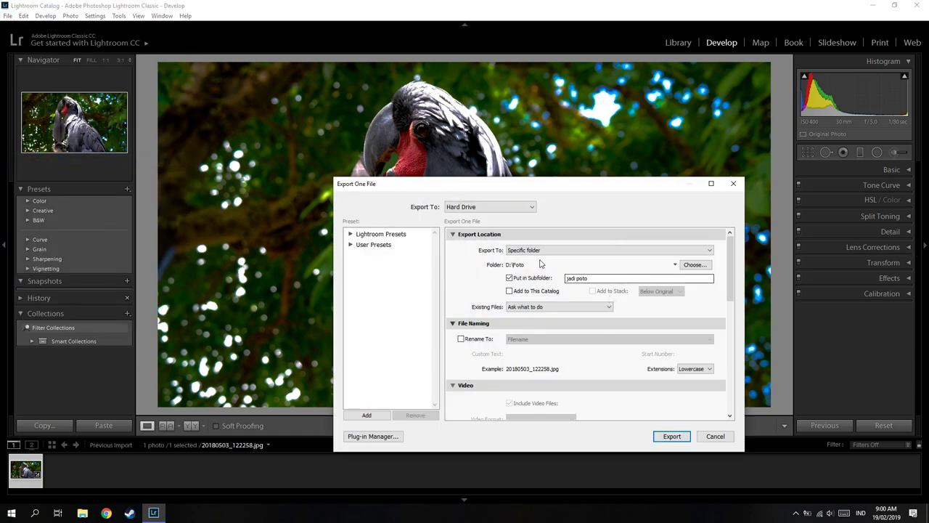
click(591, 278)
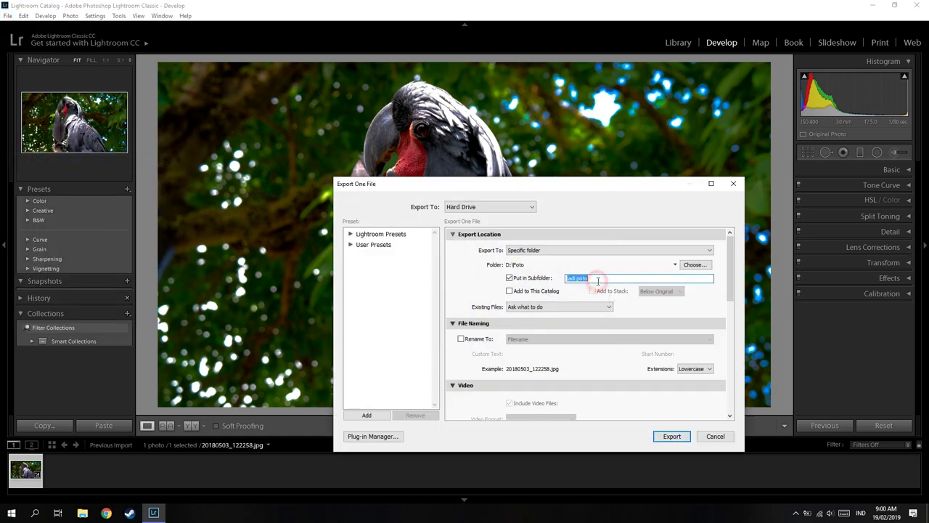
text(burung1)
click(671, 435)
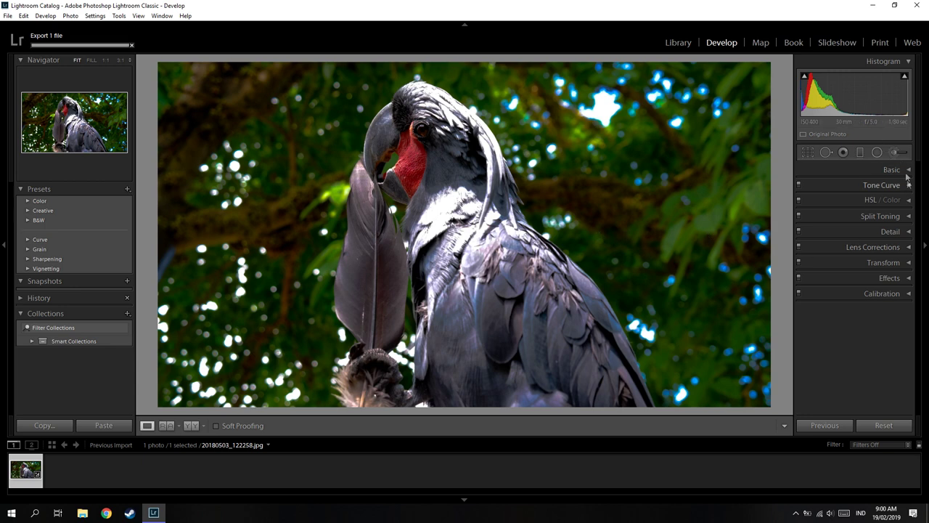
click(16, 297)
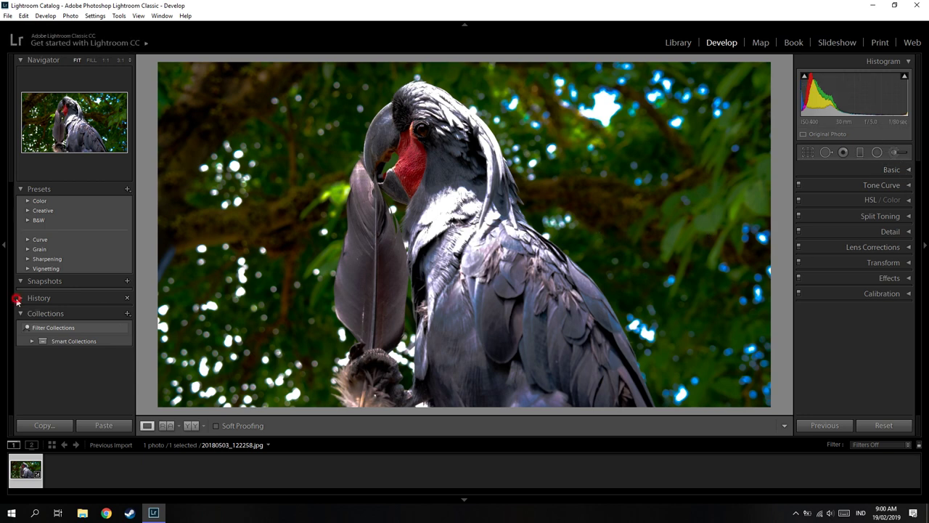
Step: Compare the edited photo with the original in History, then collapse the History list
click(64, 365)
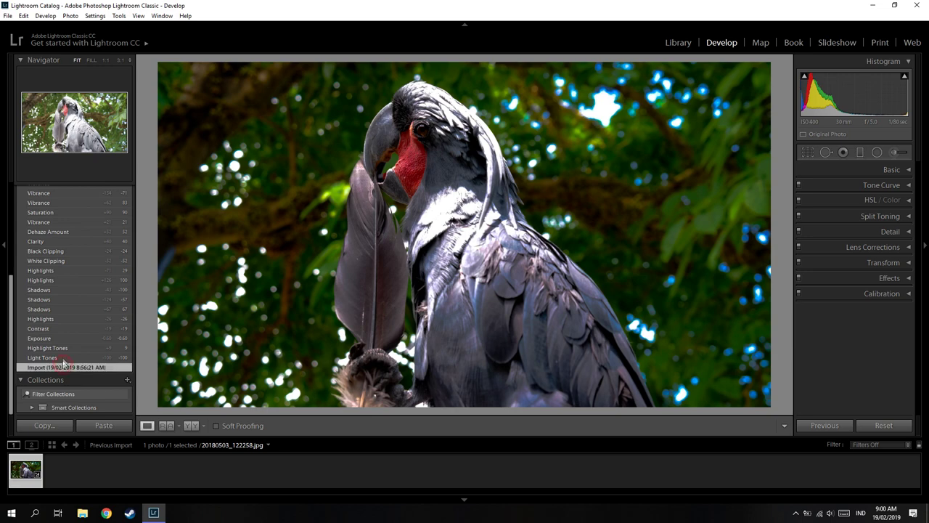
click(62, 358)
click(61, 367)
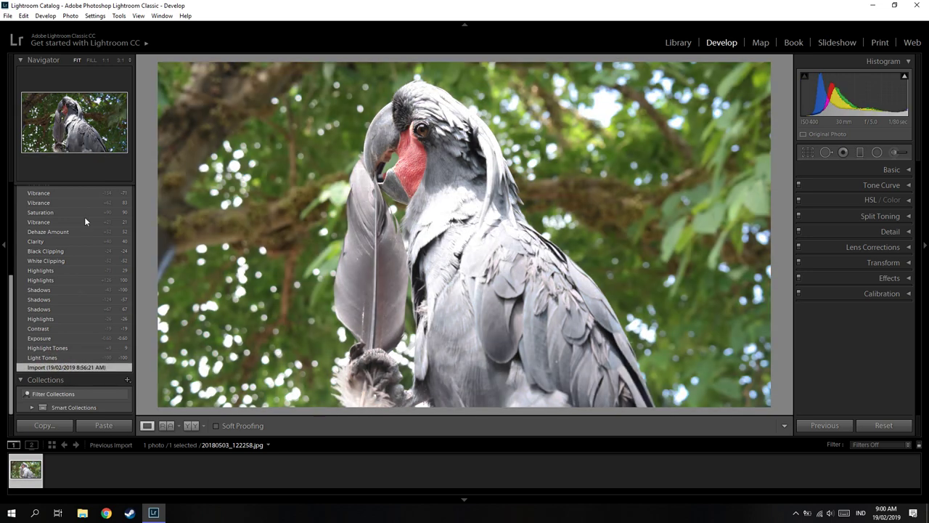
scroll(55, 285, up, 5)
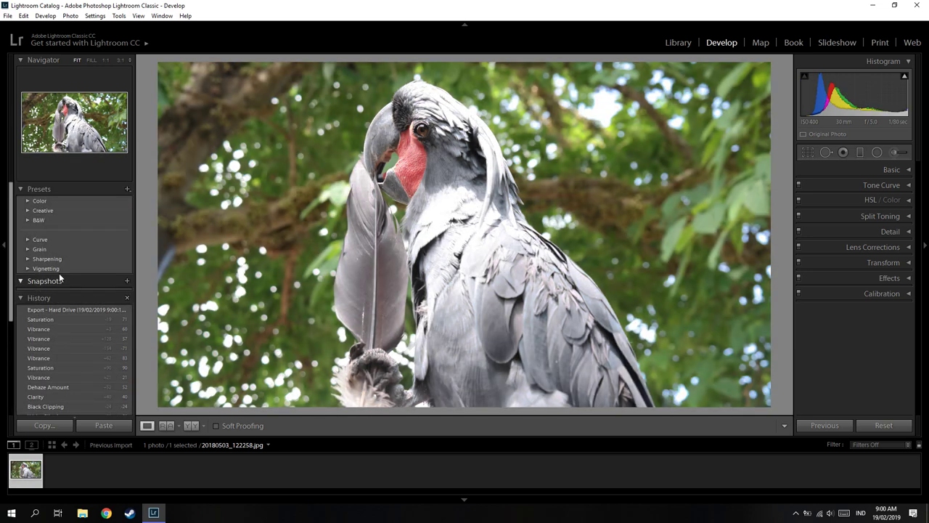
click(22, 298)
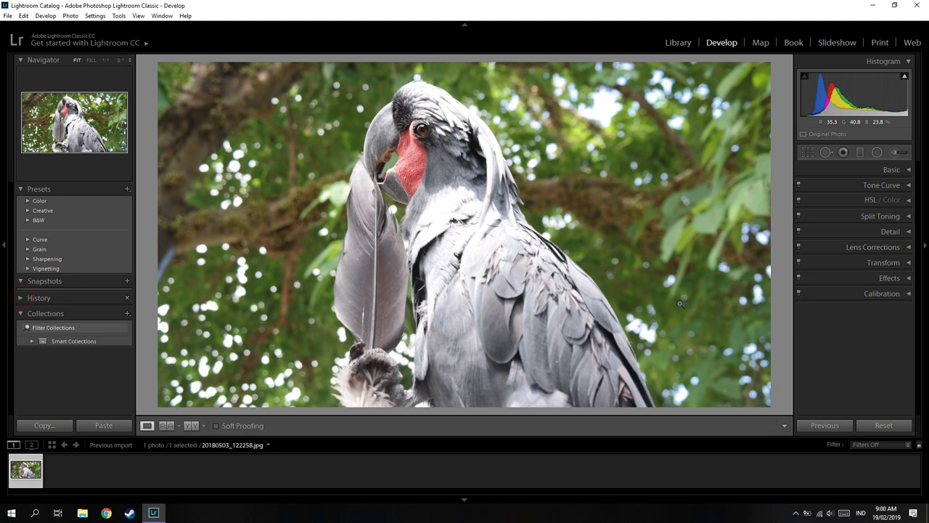
Step: Set the tone curve to Highlights -100, Lights -82, Darks -65 and Shadows +53
click(906, 186)
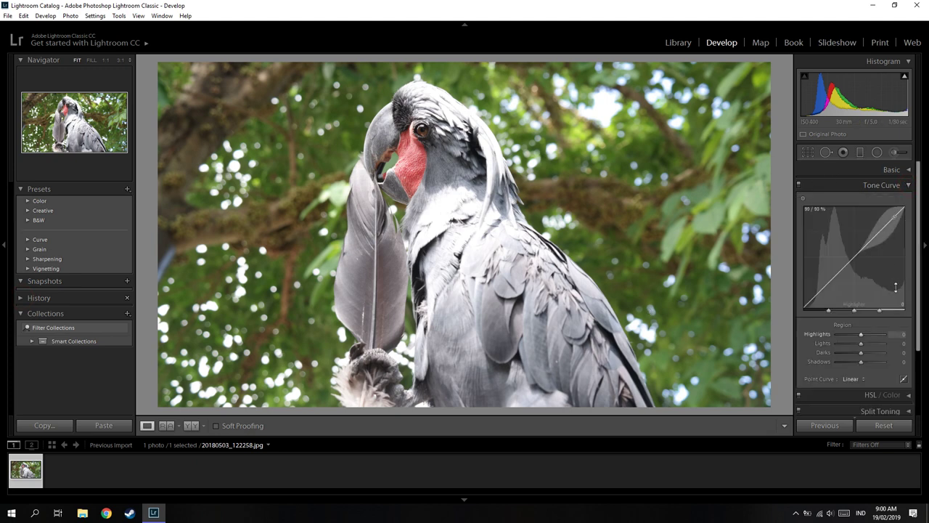
drag(878, 234, 880, 243)
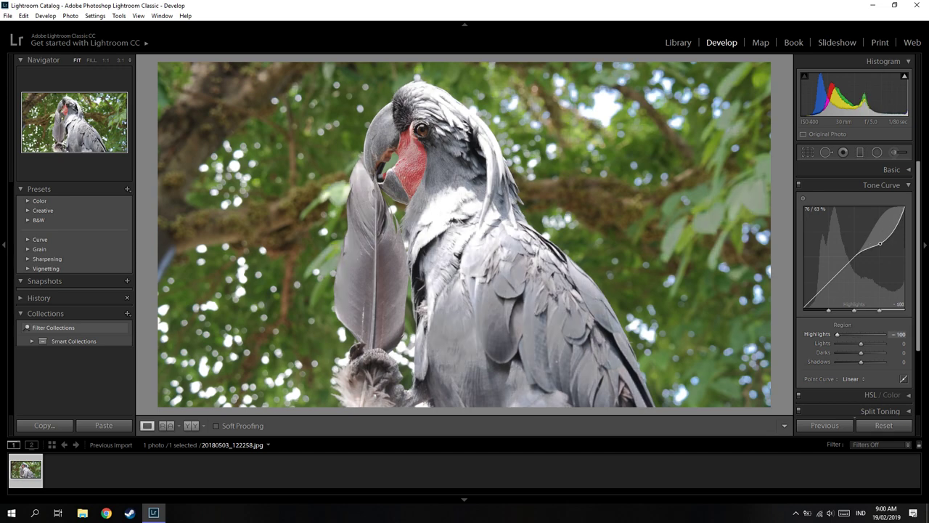
drag(873, 250, 873, 266)
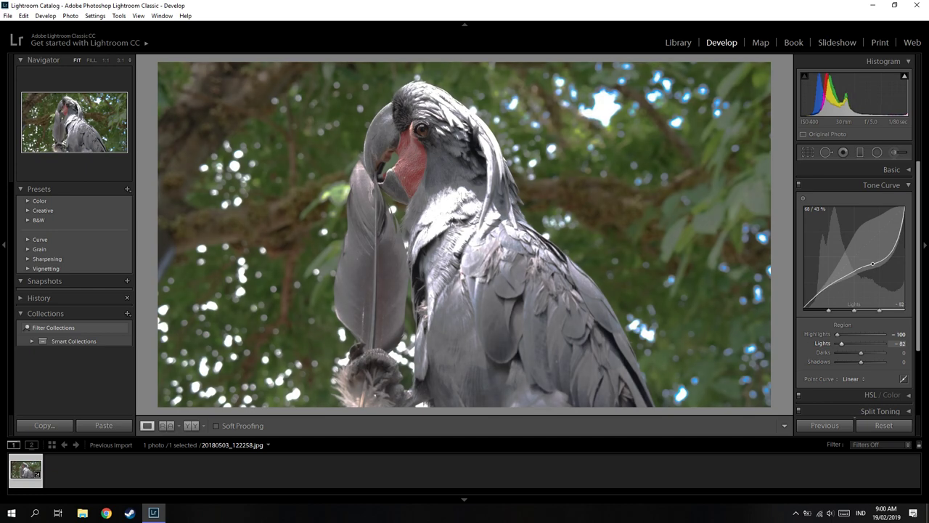
scroll(842, 339, down, 3)
mouse_move(862, 289)
mouse_down()
mouse_move(843, 294)
mouse_move(856, 301)
mouse_move(845, 296)
mouse_up()
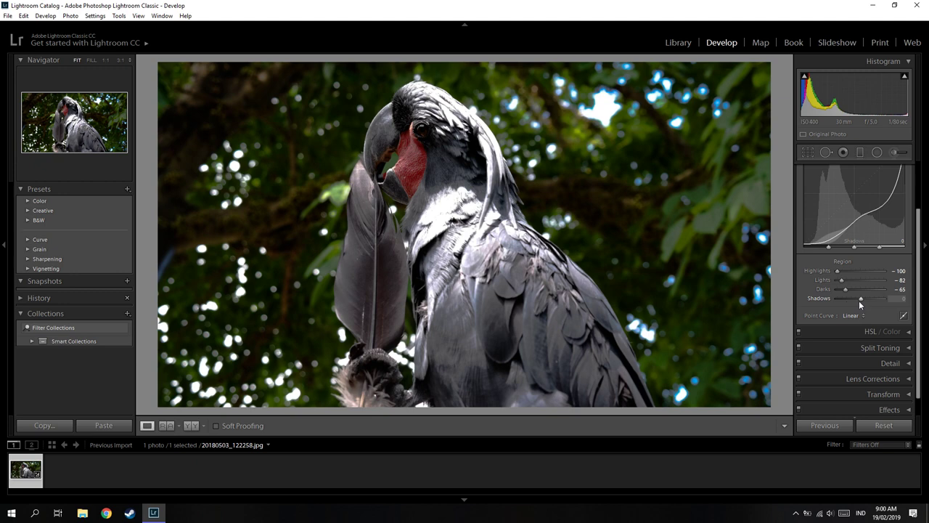
drag(862, 298, 873, 298)
click(907, 331)
scroll(900, 320, down, 3)
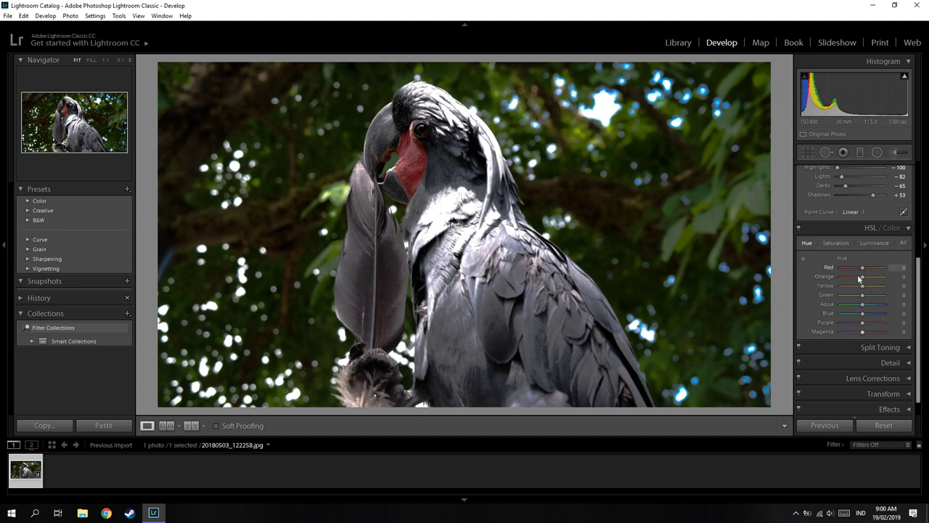
Step: Shift the red hue in HSL, then collapse the HSL and Tone Curve panels
drag(875, 270, 850, 272)
scroll(891, 347, down, 1)
scroll(904, 332, up, 3)
click(908, 280)
click(907, 185)
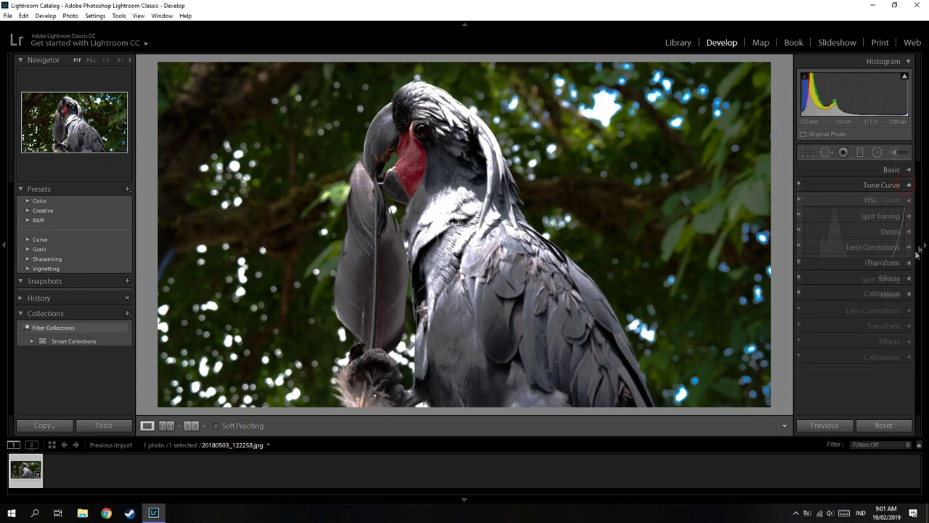
Step: Split-tone highlights at hue 180, saturation 13 and shadows at hue 81, saturation 6
click(907, 216)
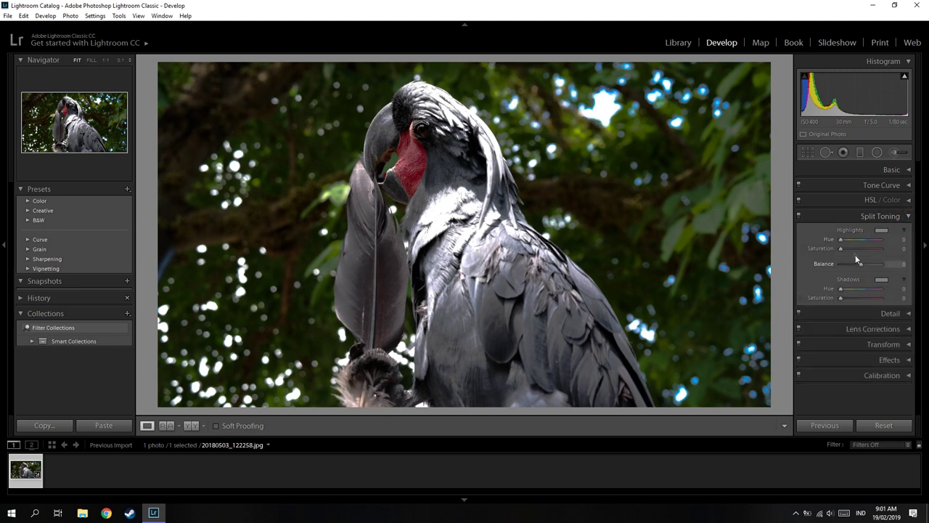
drag(841, 239, 846, 240)
double_click(851, 239)
mouse_move(880, 241)
mouse_down()
mouse_move(893, 242)
mouse_move(847, 251)
mouse_move(863, 252)
mouse_up()
mouse_move(848, 249)
mouse_down()
mouse_move(833, 243)
mouse_move(842, 246)
mouse_up()
drag(842, 247, 856, 247)
drag(842, 292, 872, 290)
drag(838, 298, 846, 303)
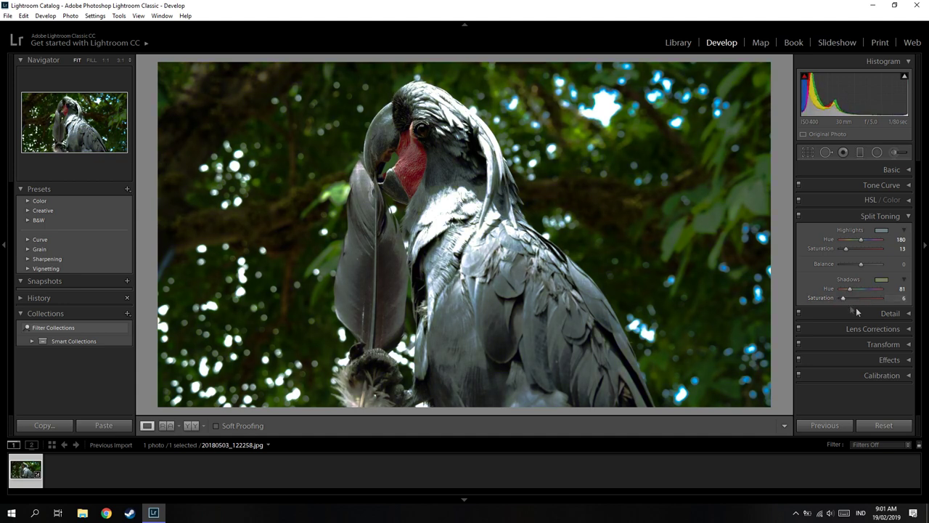
click(908, 216)
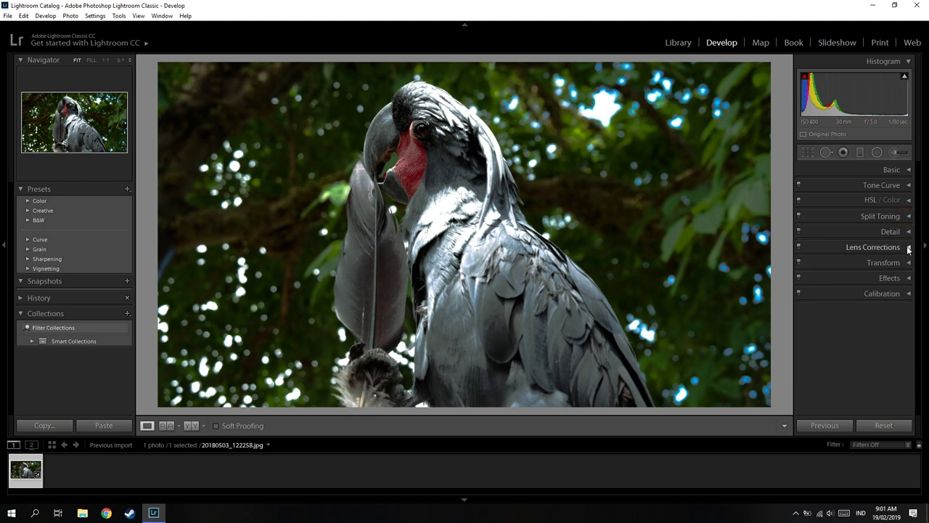
click(908, 232)
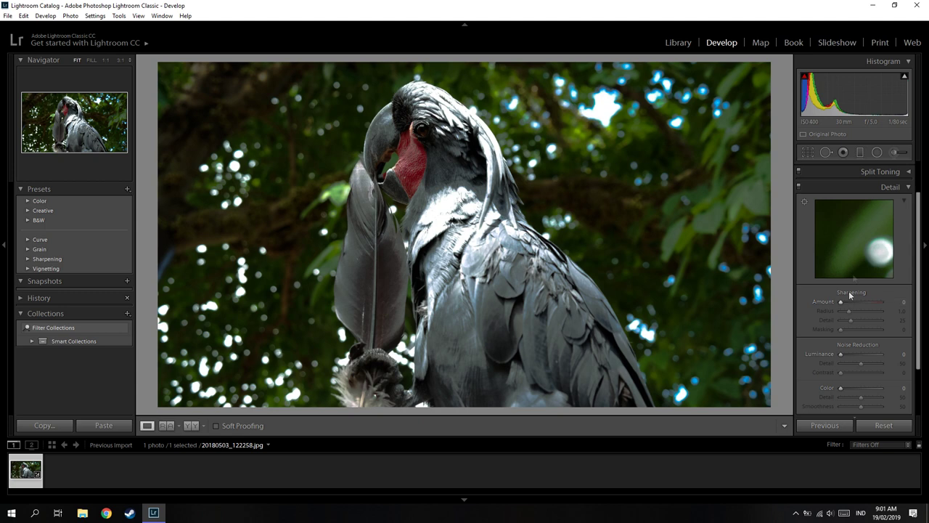
Step: Sharpen with Amount 25, Radius 2.0 and Detail 45, checking feathers and eye in the preview
drag(853, 249, 827, 239)
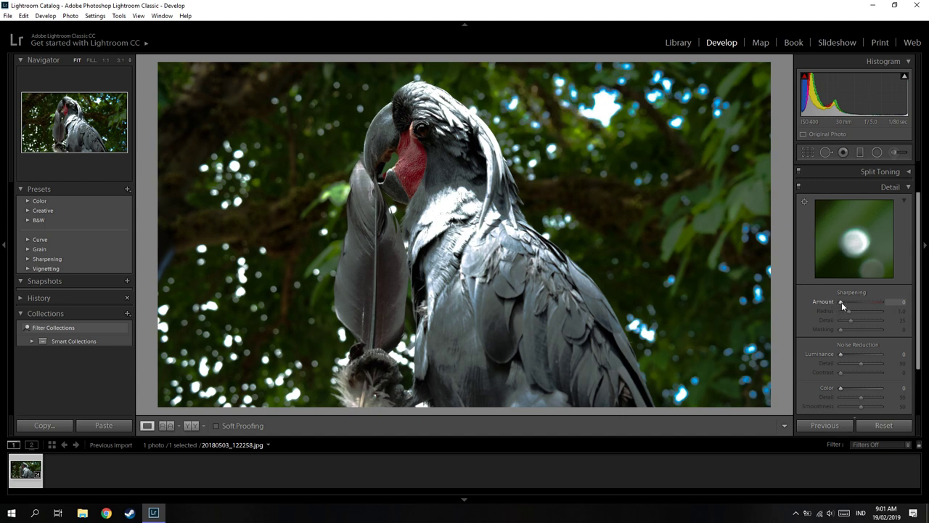
drag(841, 302, 915, 351)
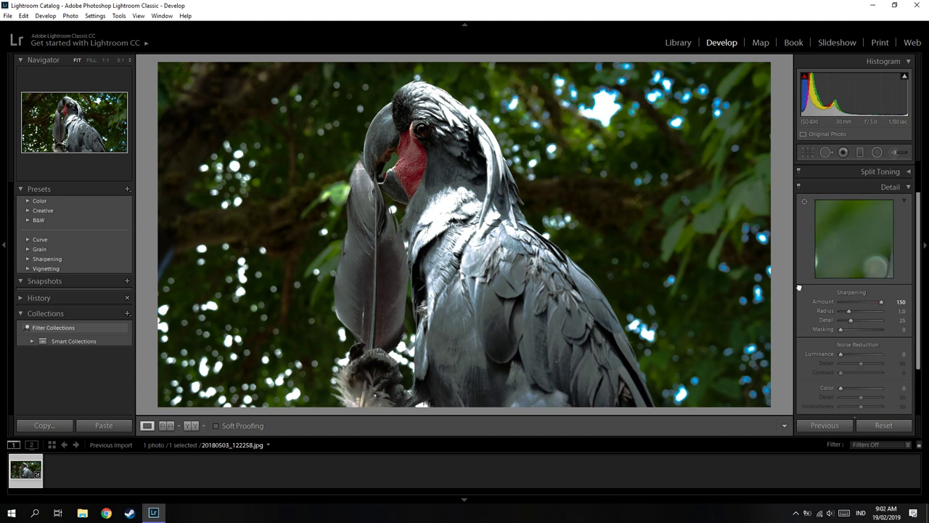
mouse_move(867, 228)
mouse_down()
mouse_move(801, 238)
mouse_move(842, 313)
mouse_up()
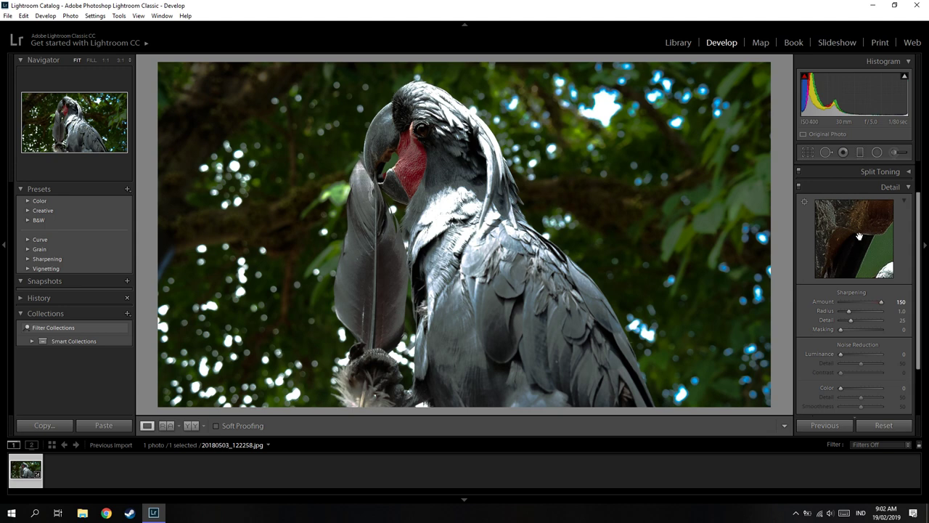
mouse_move(843, 314)
mouse_down()
mouse_move(861, 238)
mouse_move(761, 321)
mouse_up()
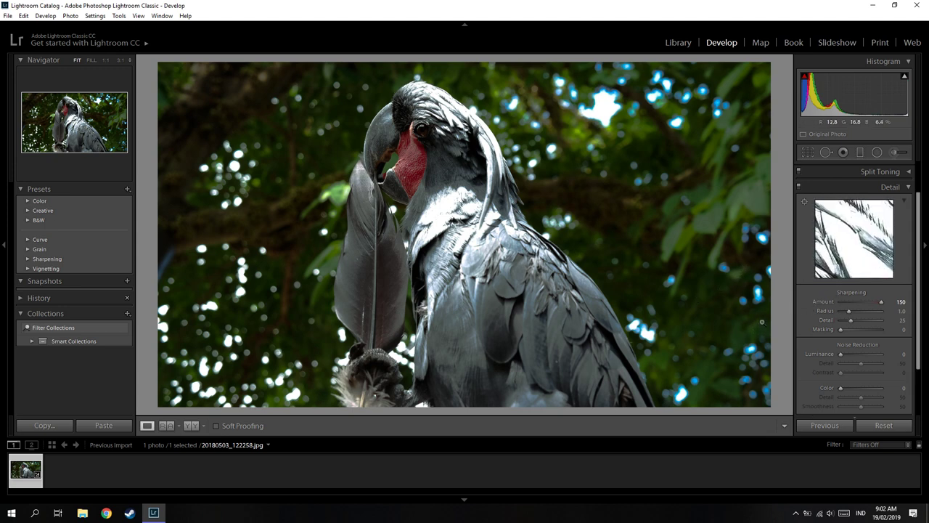
drag(856, 265, 773, 230)
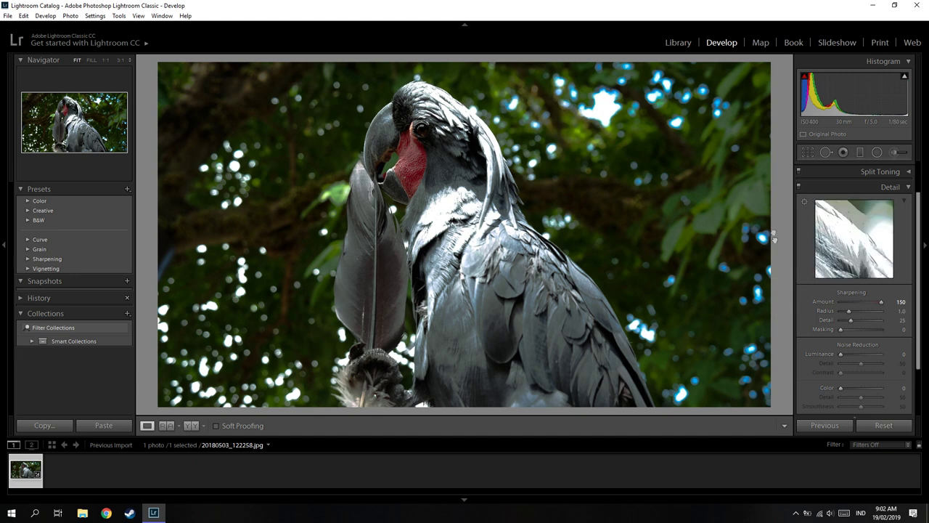
mouse_move(863, 258)
mouse_down()
mouse_move(856, 246)
mouse_move(870, 259)
mouse_up()
scroll(856, 245, down, 2)
scroll(856, 246, up, 2)
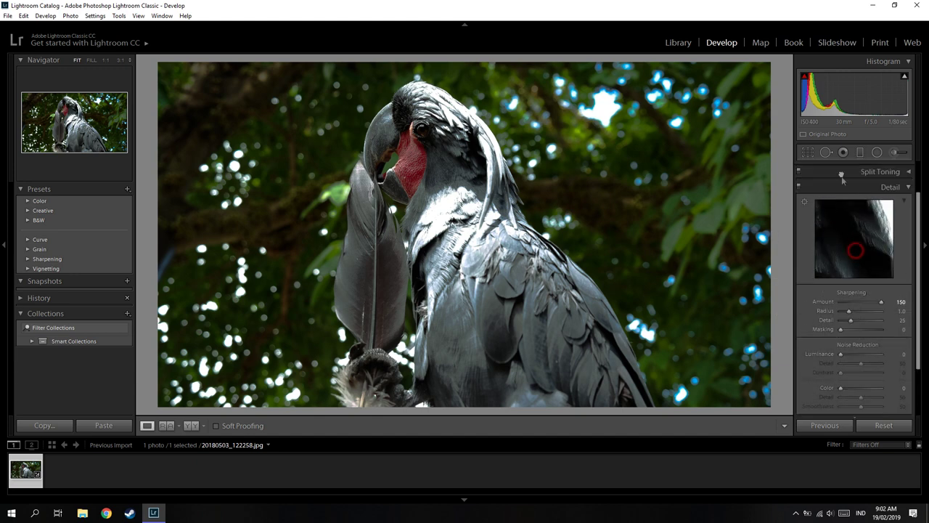
drag(881, 302, 825, 310)
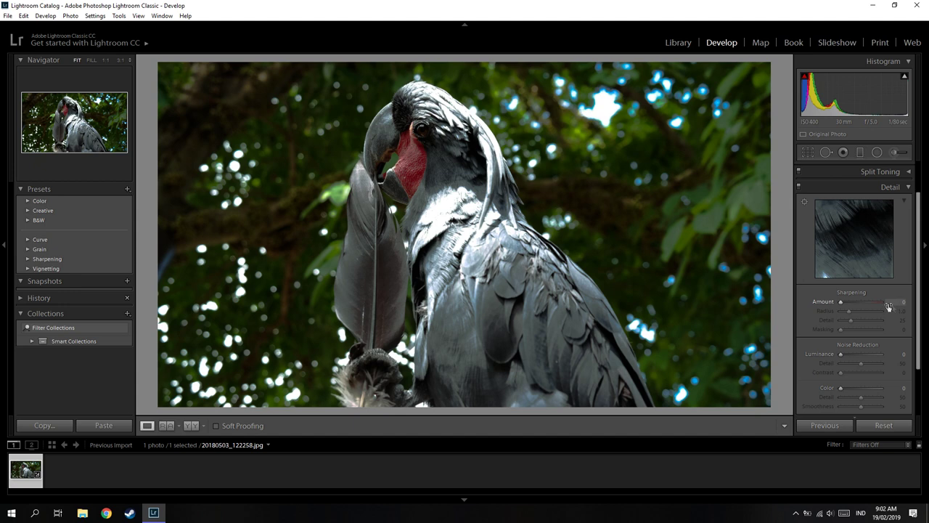
drag(846, 308, 891, 303)
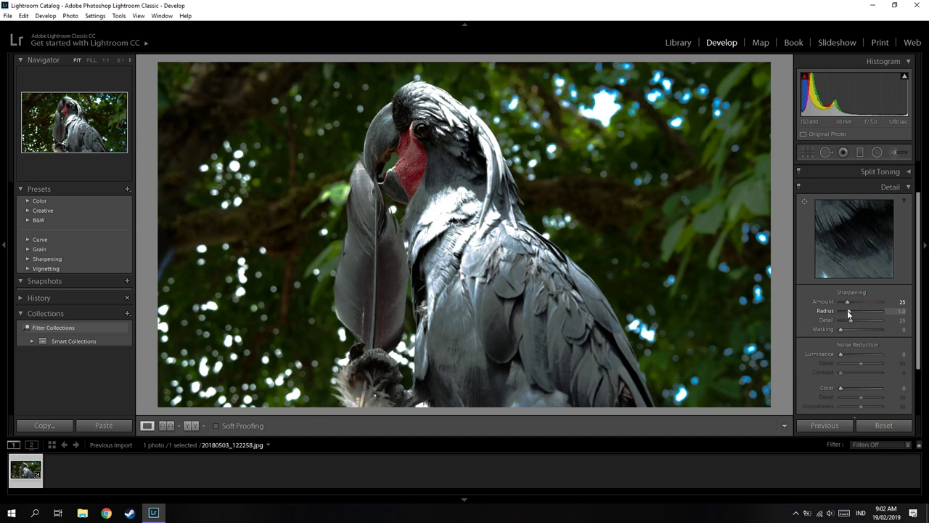
drag(849, 312, 867, 313)
mouse_move(850, 320)
mouse_down()
mouse_move(860, 324)
mouse_move(834, 331)
mouse_up()
Step: Set noise reduction to Luminance 24, Detail 65, Contrast 50, Color 35 and Smoothness 58
scroll(864, 319, down, 2)
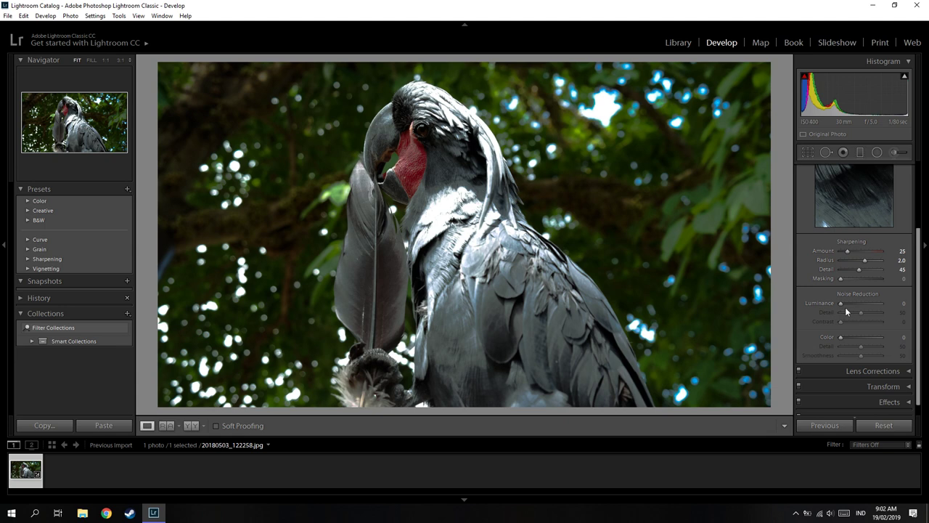
scroll(844, 301, down, 1)
drag(842, 288, 844, 293)
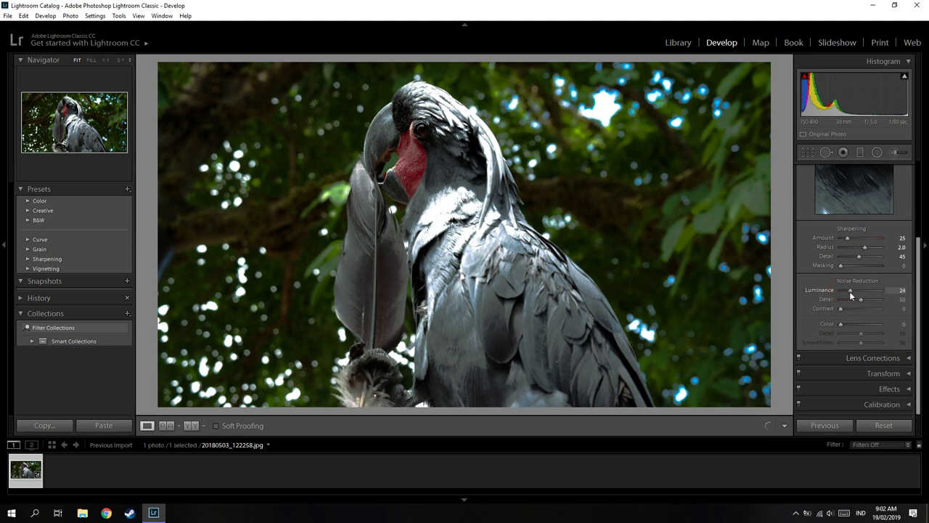
drag(850, 291, 850, 291)
drag(855, 300, 866, 300)
drag(852, 310, 862, 311)
mouse_move(843, 324)
mouse_down()
mouse_move(892, 330)
mouse_move(853, 324)
mouse_move(867, 333)
mouse_move(864, 343)
mouse_up()
scroll(905, 266, up, 2)
Step: Briefly inspect Lens Corrections and Transform, then expand the Effects vignette and grain controls
click(908, 231)
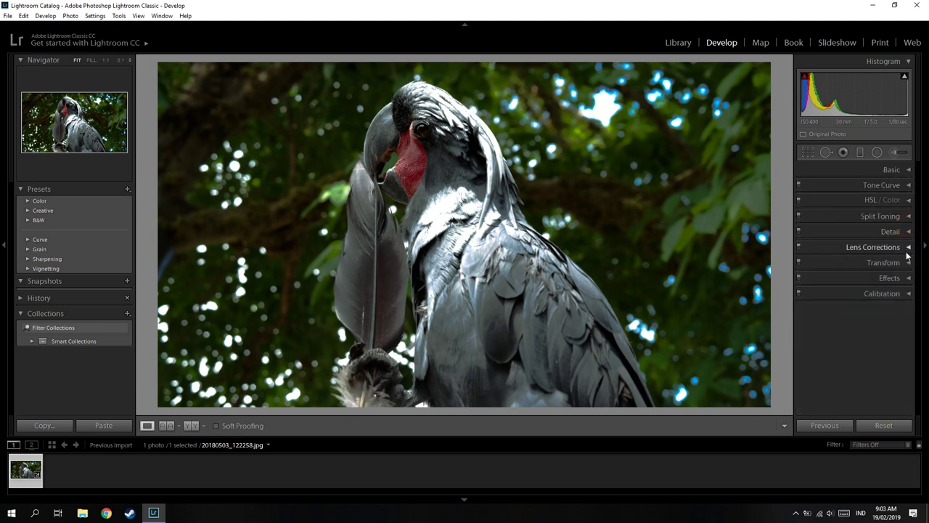
click(908, 247)
scroll(905, 265, down, 1)
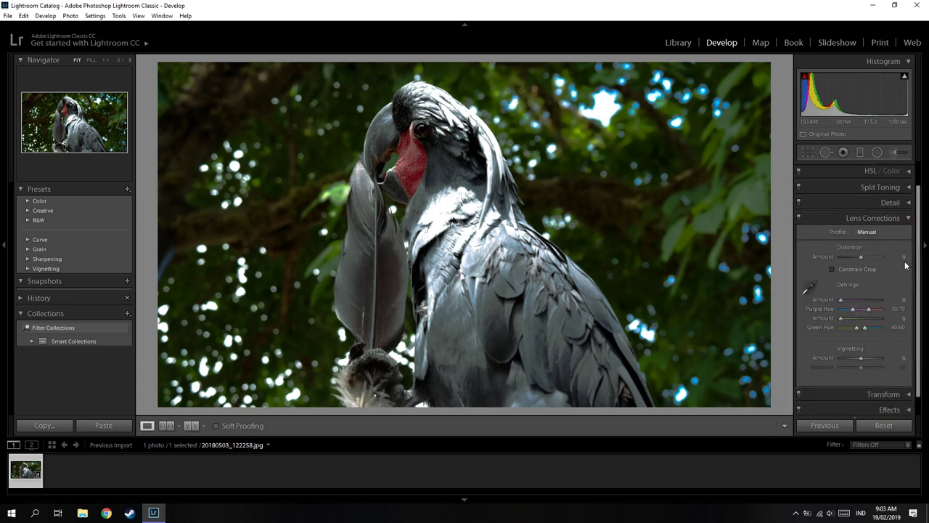
scroll(905, 266, up, 1)
click(908, 231)
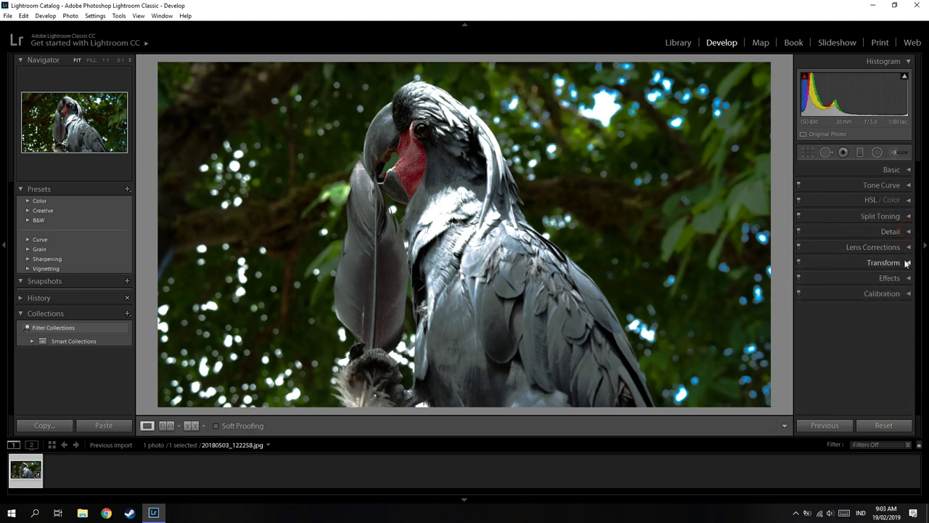
click(908, 263)
scroll(904, 265, down, 2)
scroll(896, 263, down, 1)
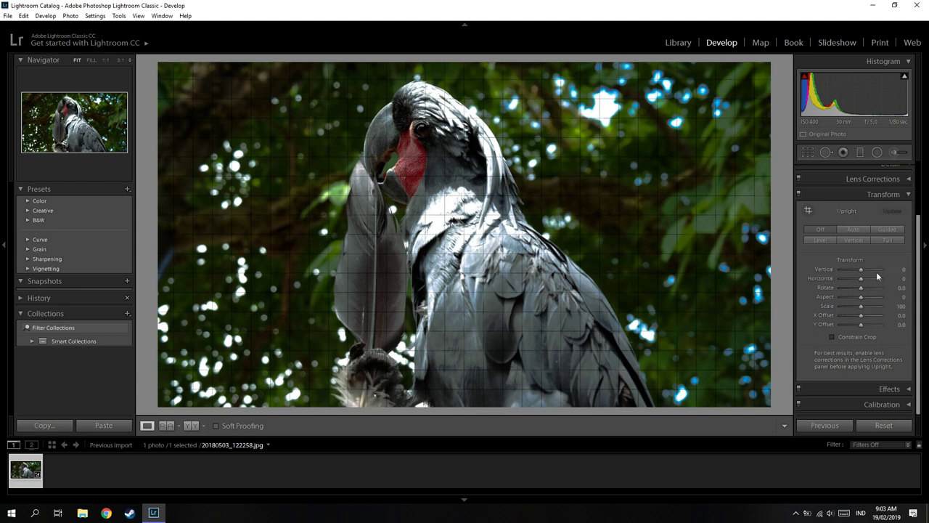
click(908, 194)
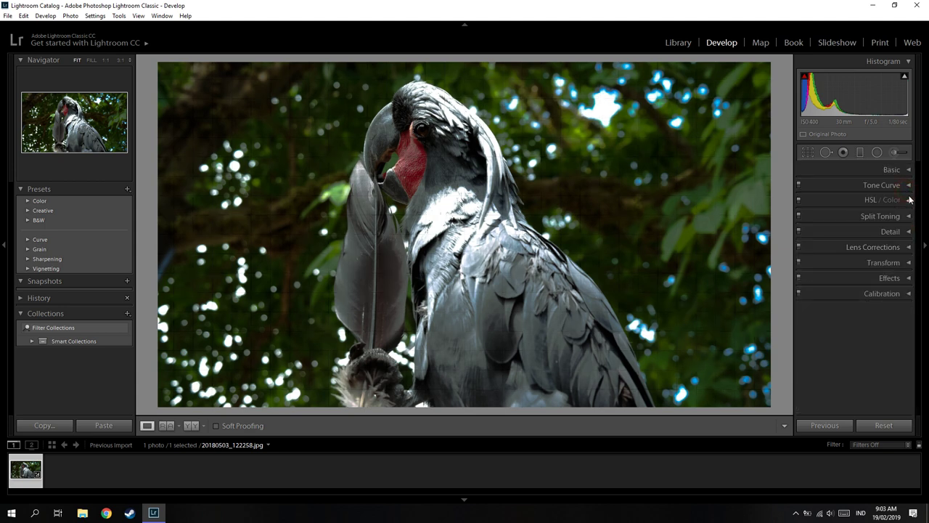
click(905, 279)
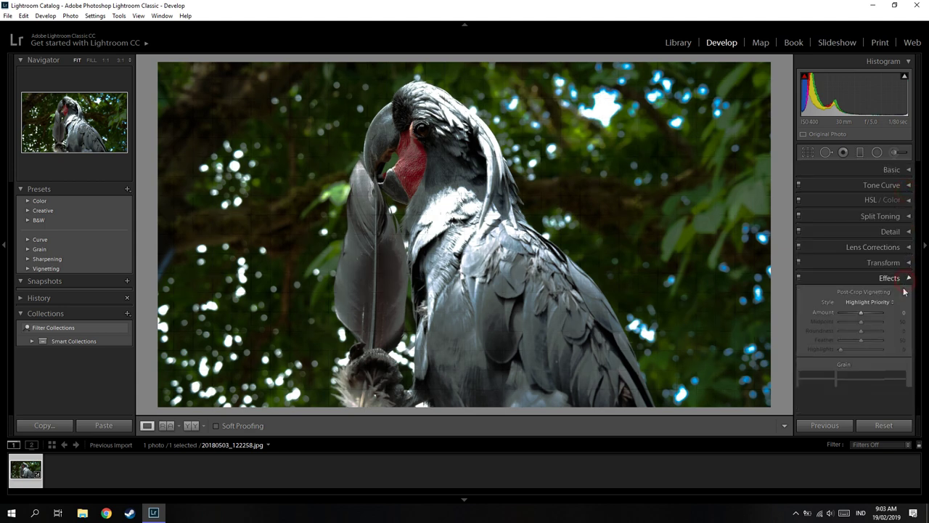
click(862, 309)
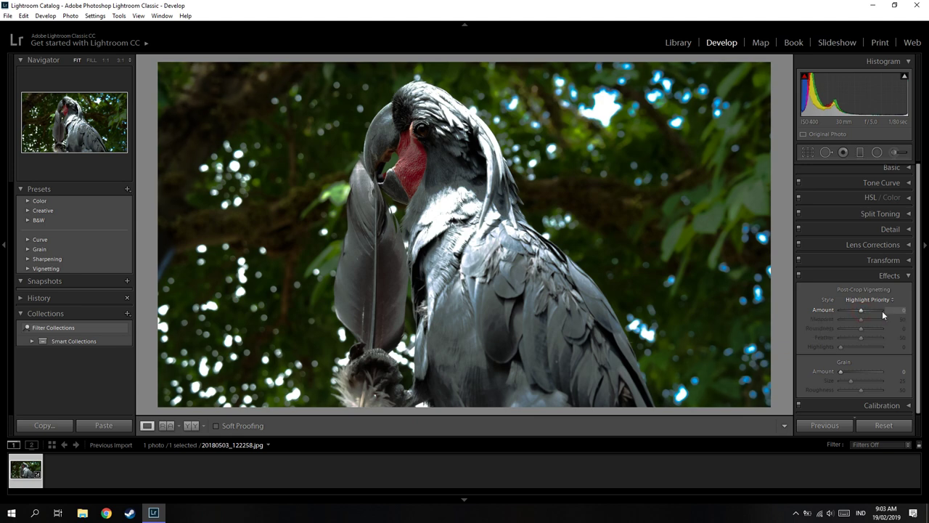
Step: Add a -10 post-crop vignette with feather 56 and adjusted roundness, plus grain amount 12, size 14
drag(860, 313, 867, 310)
drag(867, 312, 859, 311)
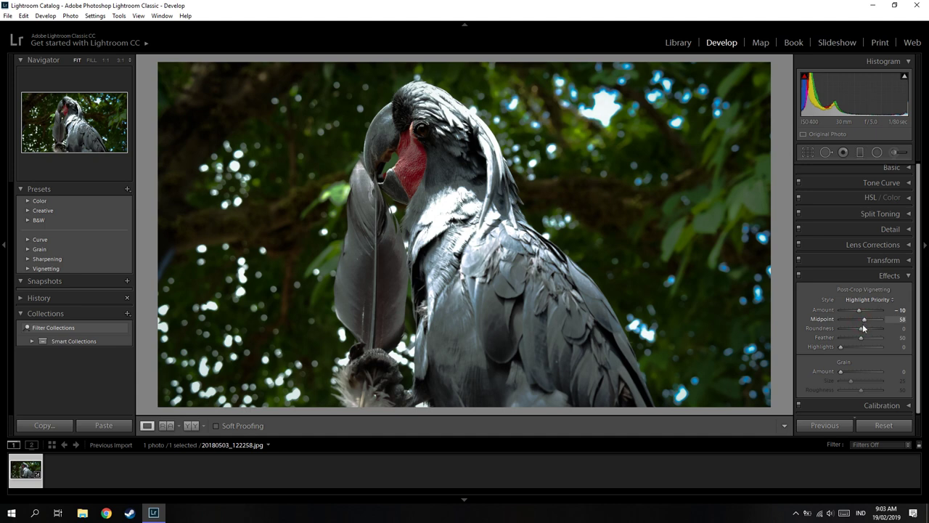
mouse_move(861, 328)
mouse_down()
mouse_move(872, 332)
mouse_move(847, 328)
mouse_move(861, 328)
mouse_move(856, 321)
mouse_move(863, 339)
mouse_move(847, 347)
mouse_up()
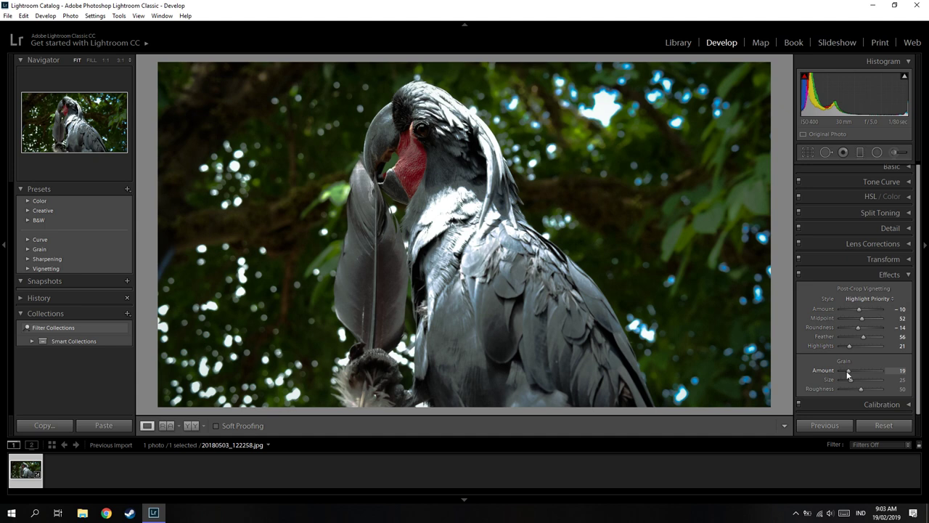
drag(847, 371, 856, 389)
Step: Set Calibration Shadows Tint to +50 and Red Primary to hue -5, saturation +7
click(887, 404)
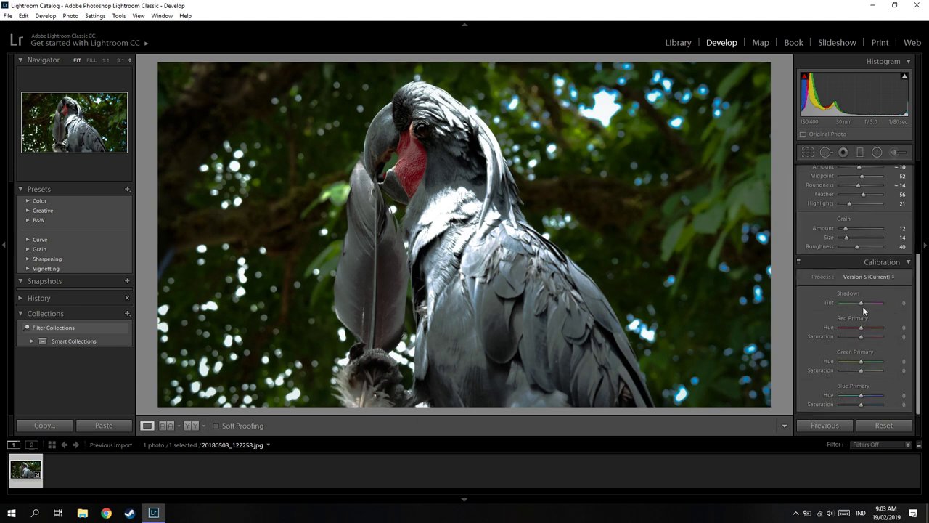
drag(860, 306, 878, 308)
drag(881, 304, 881, 330)
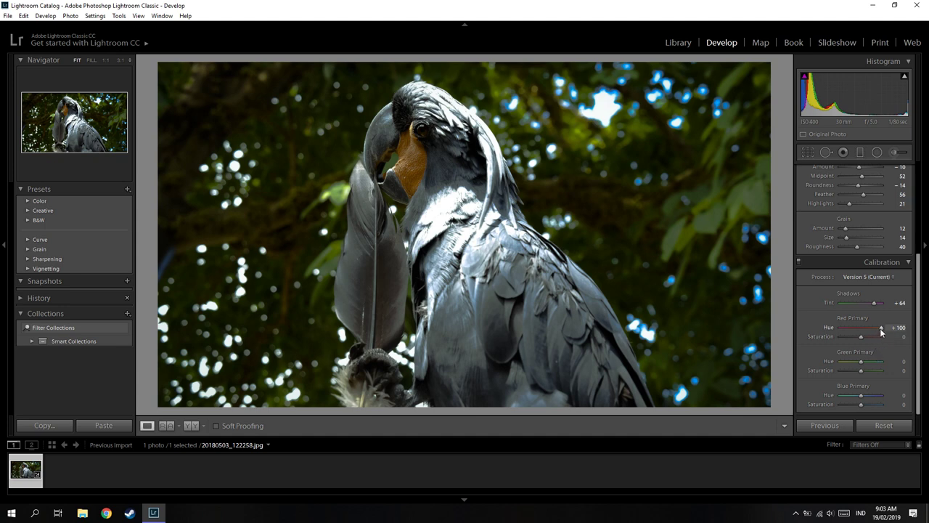
drag(881, 329, 836, 330)
mouse_move(840, 328)
mouse_down()
mouse_move(864, 329)
mouse_move(856, 334)
mouse_up()
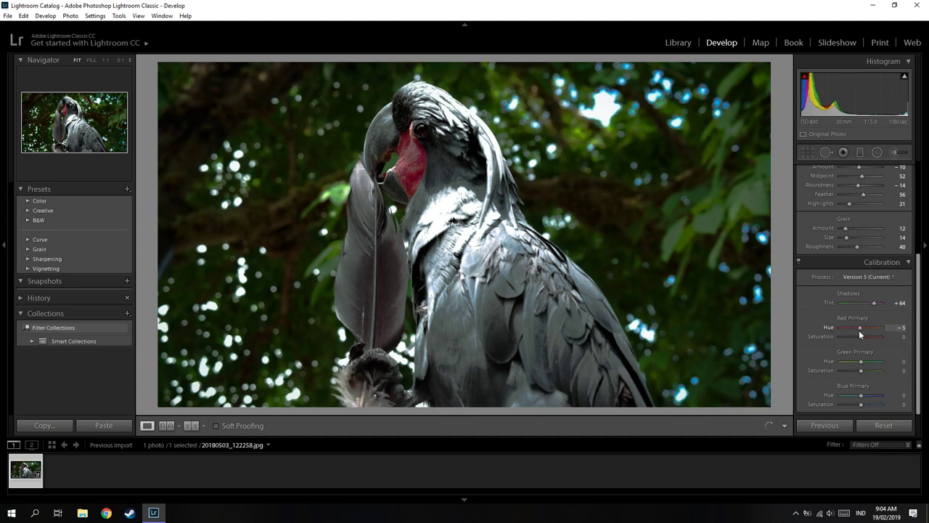
mouse_move(860, 337)
mouse_down()
mouse_move(874, 339)
mouse_move(862, 337)
mouse_up()
drag(871, 308, 869, 307)
Step: Set Green Primary to hue -55, saturation +100, and Blue Primary hue to -74
drag(862, 365, 829, 369)
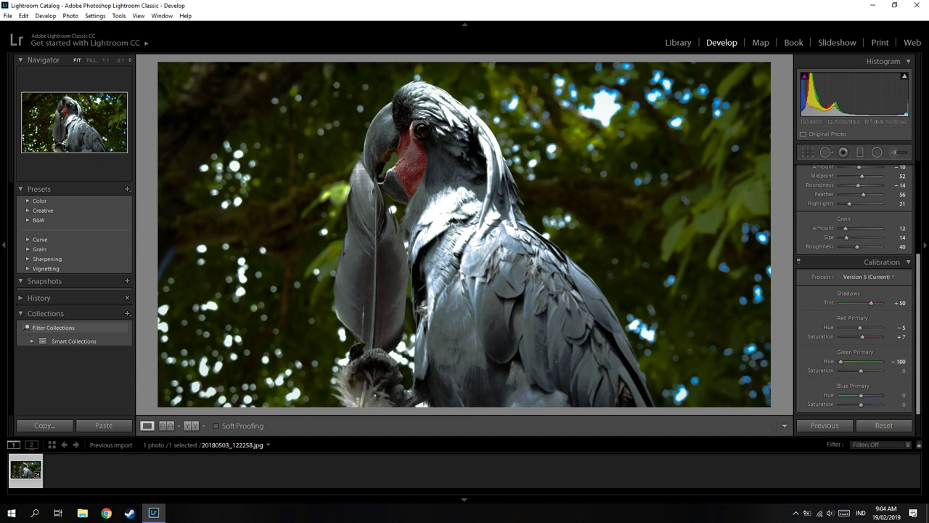
drag(841, 361, 883, 361)
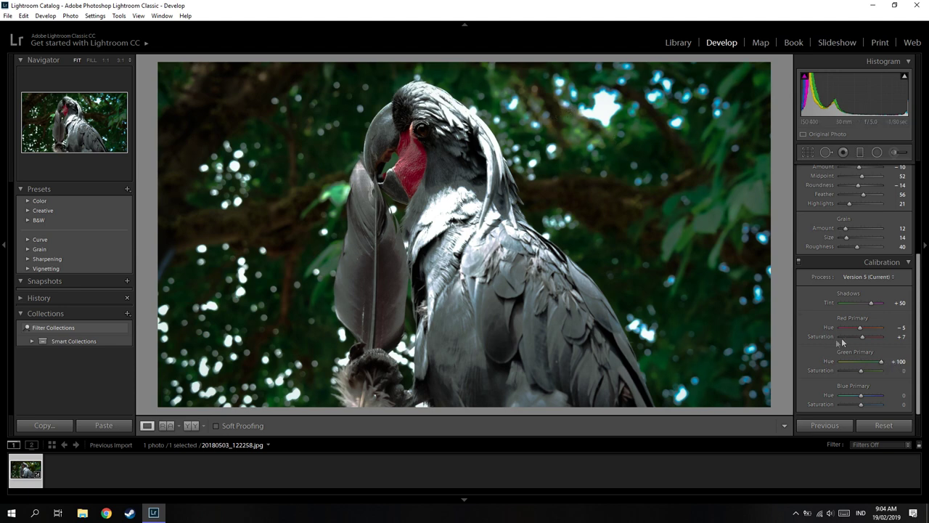
drag(854, 363, 823, 370)
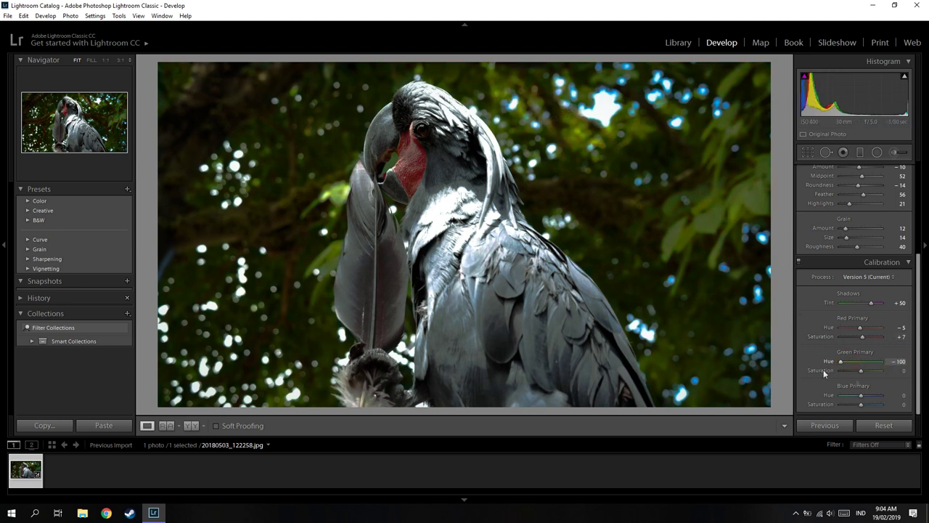
drag(852, 360, 855, 363)
drag(862, 373, 909, 371)
drag(852, 363, 824, 398)
drag(850, 362, 854, 363)
drag(861, 395, 846, 396)
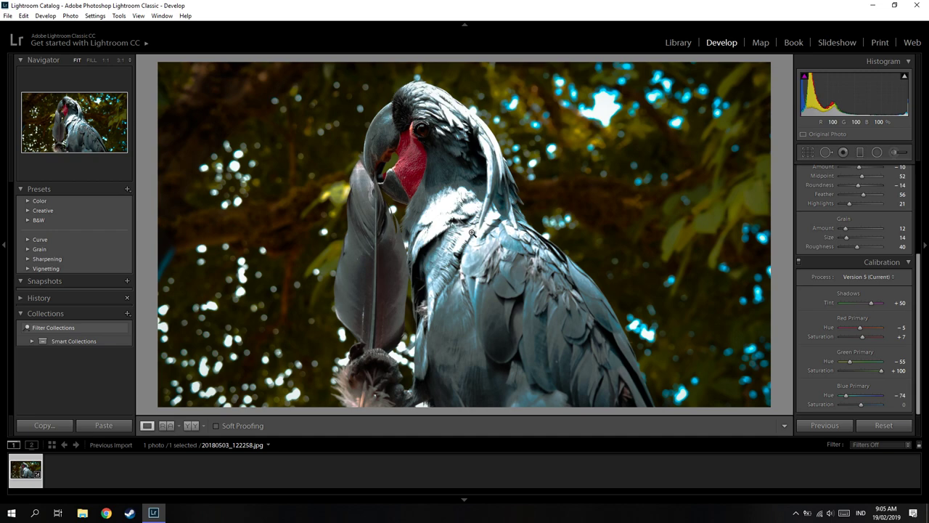
click(7, 15)
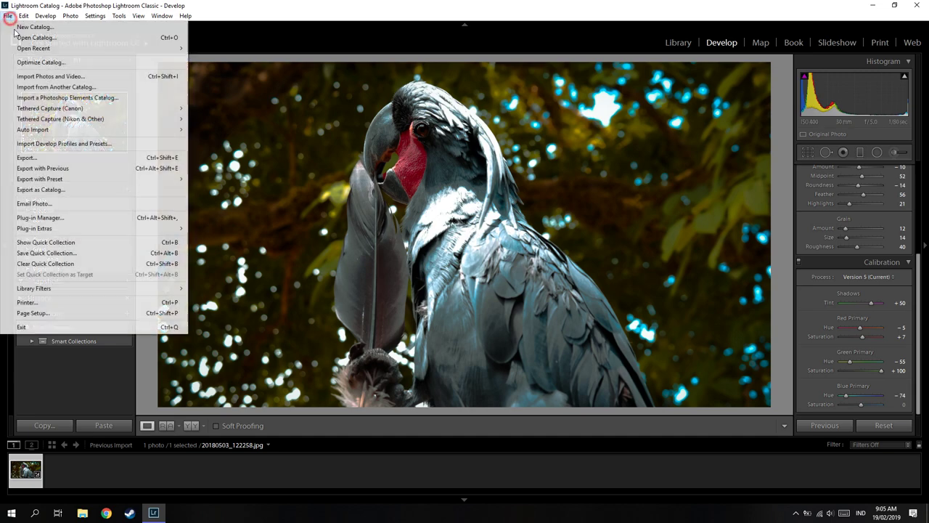
Step: Export the photo to D:\Foto in a subfolder named burung2
click(44, 157)
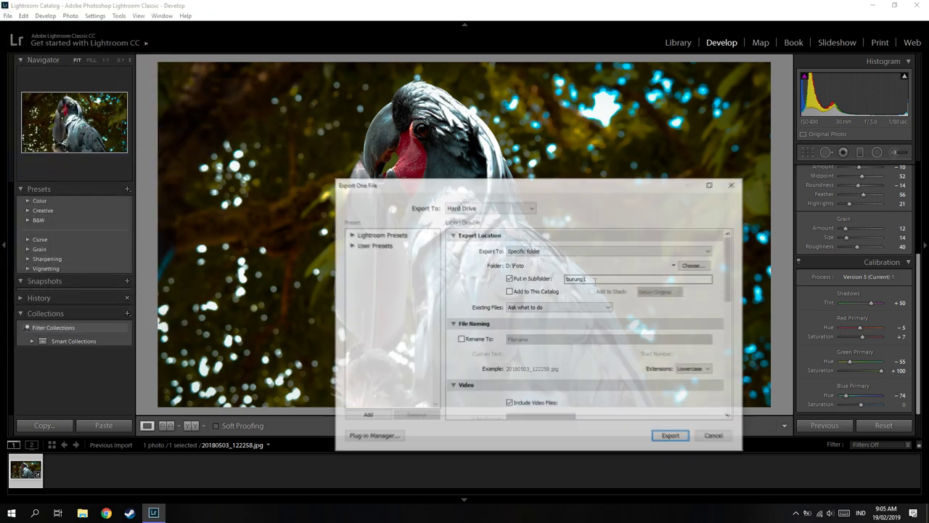
click(580, 278)
click(591, 279)
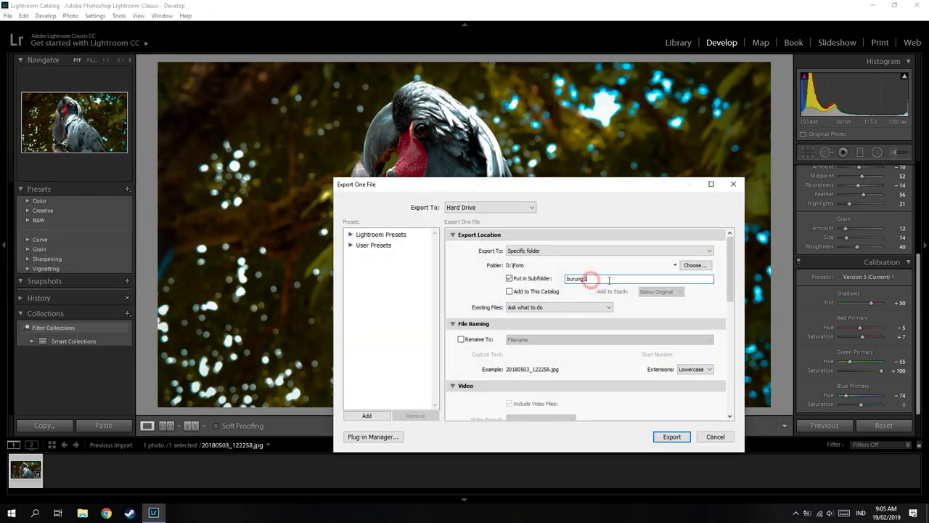
key(BackSpace)
text(2)
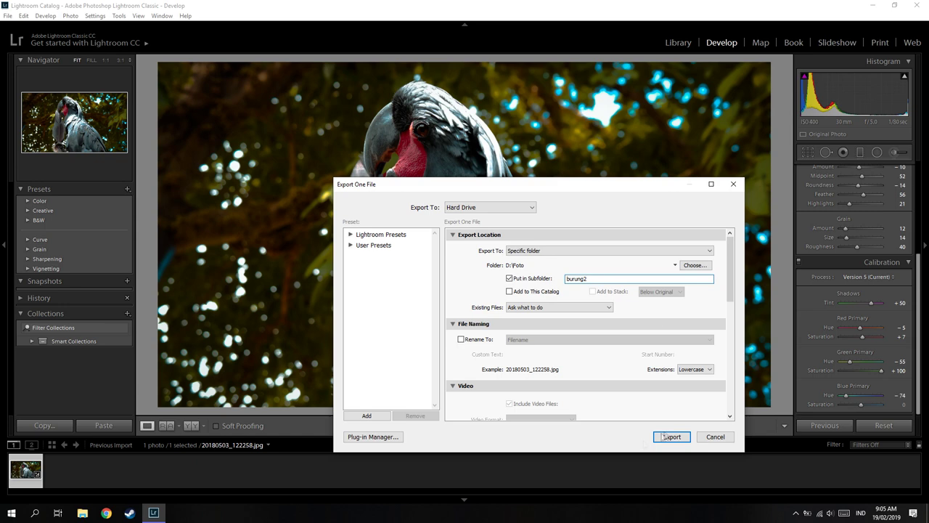
click(673, 437)
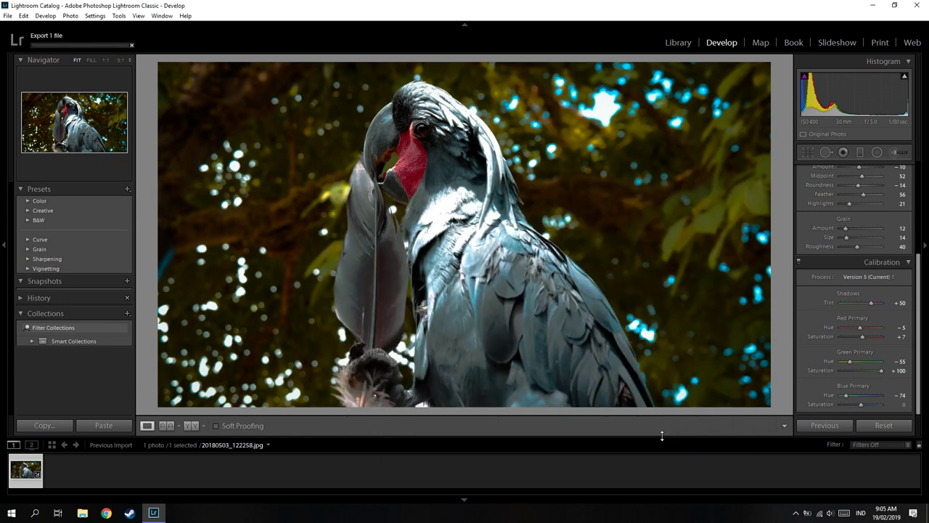